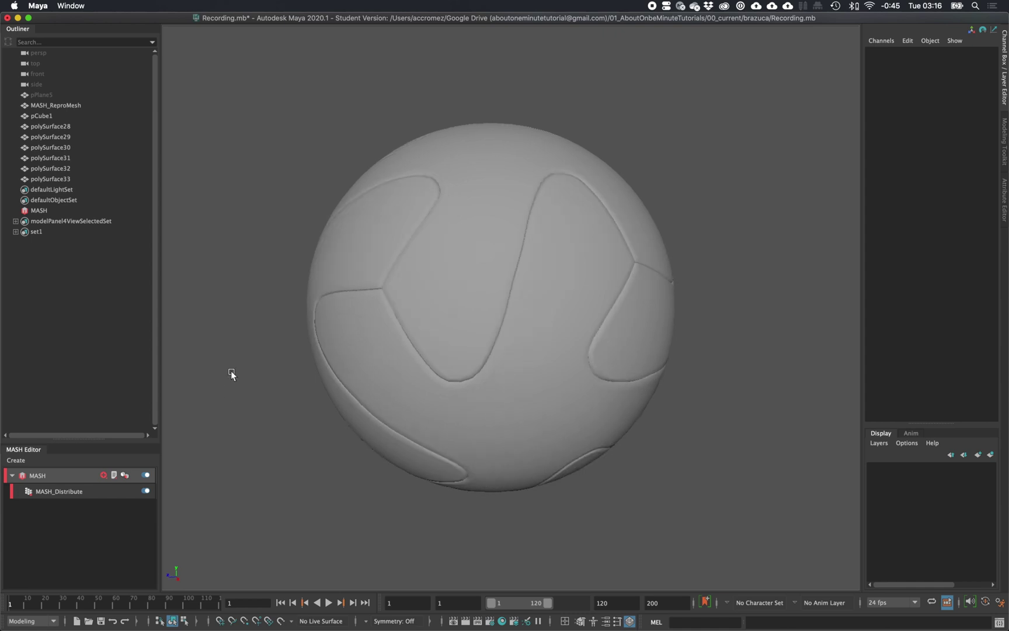
Inspect the finished ball by selecting all its panel surfaces to view their mesh in smooth preview.
left_click_drag(314, 186, 670, 476)
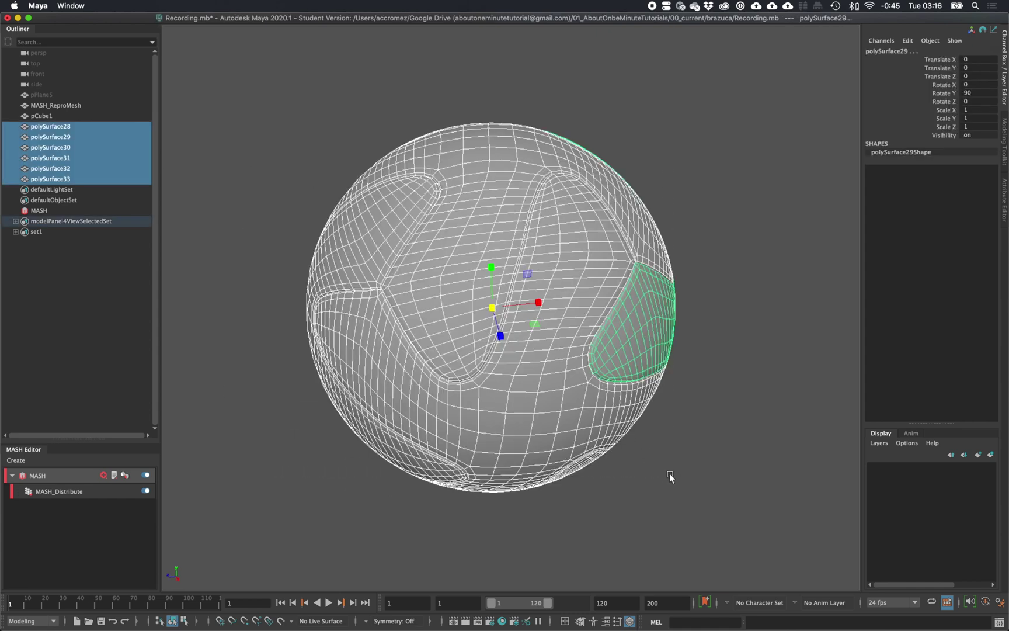
key("3")
left_click(670, 477)
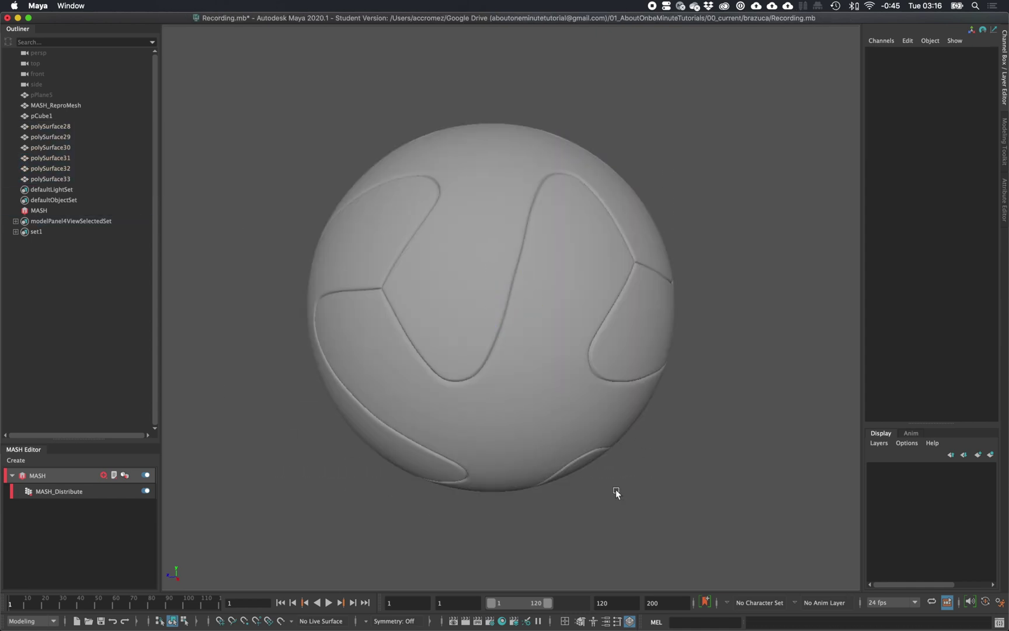
mouse_move(600, 492)
left_mouse_down("alt")
mouse_move(533, 492)
mouse_move(491, 445)
mouse_move(450, 437)
mouse_move(465, 466)
mouse_move(613, 482)
left_mouse_up("alt")
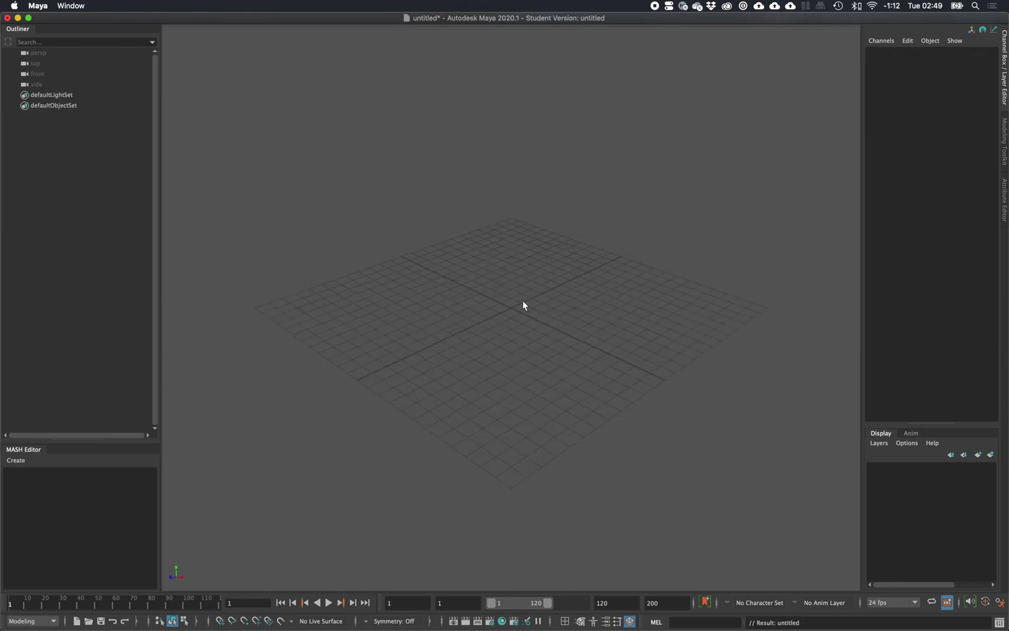
Create a polygon plane with a single subdivision and frame it in the top view.
right_click_drag(523, 300, 479, 279, "shift")
key("space")
left_click_drag(532, 311, 497, 312)
left_click(903, 169)
type("1")
key("Return")
key("f")
Draw an arched guide curve over the plane from its lower-left corner to its lower-right corner, peaking left of centre.
left_click_drag(462, 413, 402, 368)
left_click(302, 520)
left_click(319, 466)
left_click(347, 351)
left_click(380, 263)
left_click(409, 222)
left_click(461, 204)
left_click(506, 244)
left_click(553, 291)
left_click(604, 356)
left_click(675, 442)
left_click(743, 522)
key("Return")
Cut the plane along the arched guide curve with Multi-Cut, from the lower-left corner to the lower-right corner.
left_click(434, 424)
right_click_drag(434, 424, 405, 329, "shift")
left_click(302, 521)
left_click(319, 464)
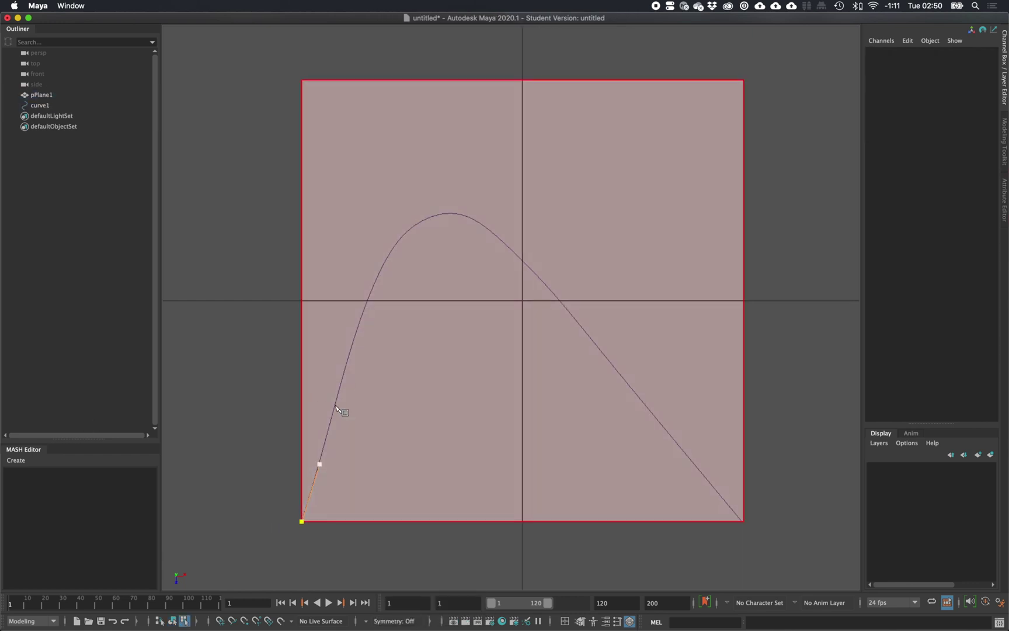
left_click(368, 306)
left_click(385, 260)
left_click_drag(738, 515, 743, 520)
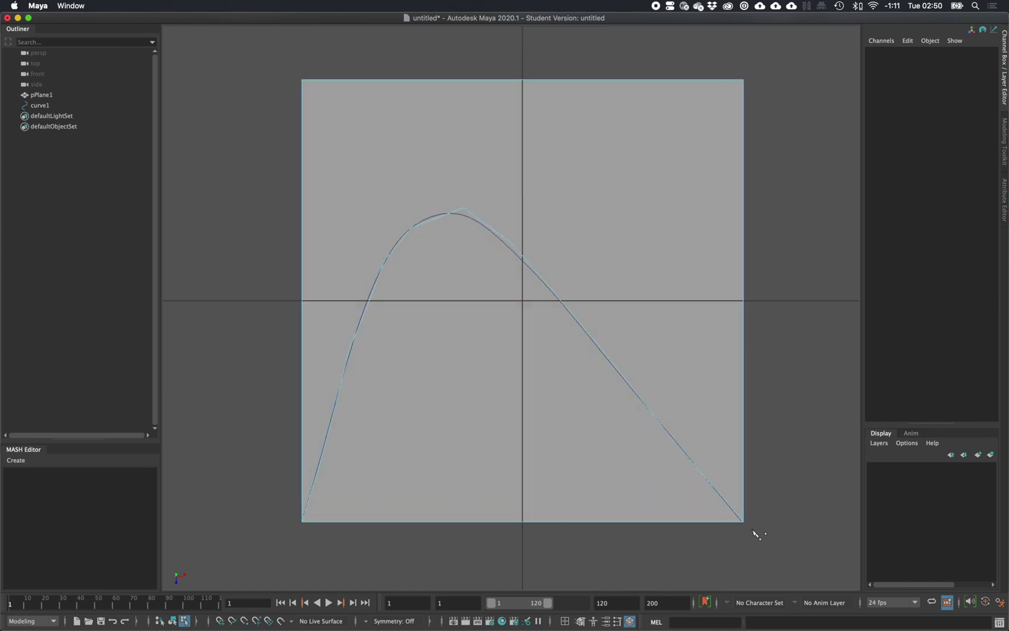
Cut a gently curved edge chain above the arch, from the right edge's midpoint to the plane's upper-left corner.
left_click(744, 302)
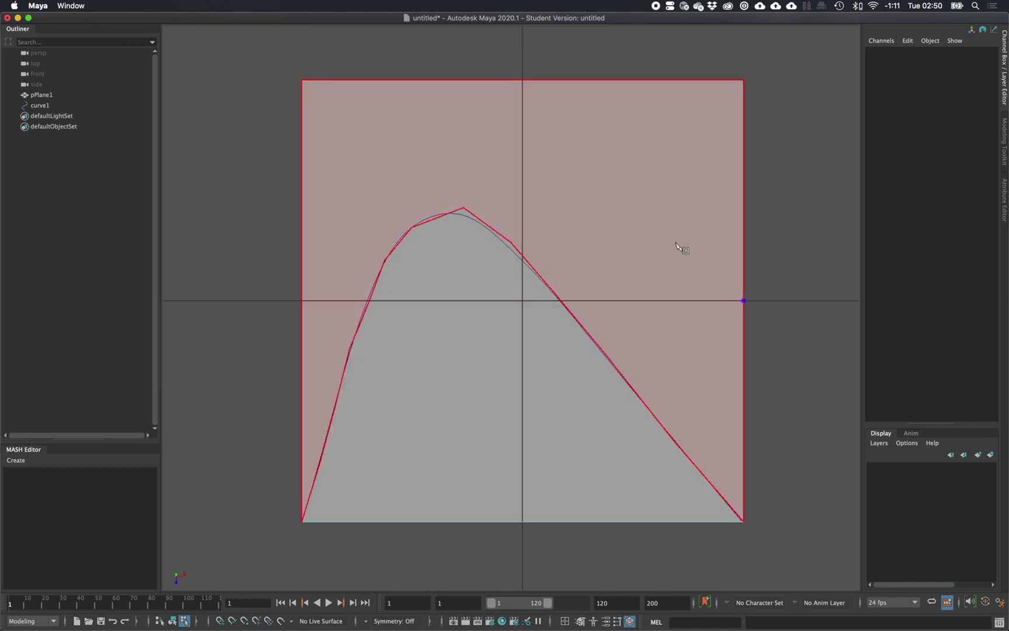
left_click(616, 213)
left_click(559, 176)
left_click(512, 142)
left_click(470, 121)
left_click(405, 101)
left_click(299, 80)
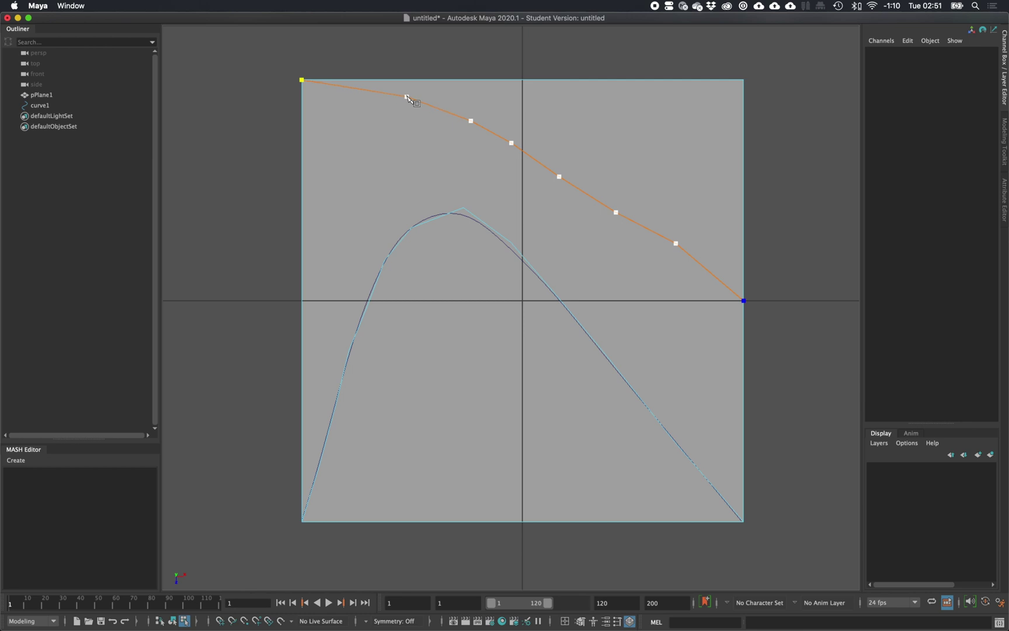
key("Return")
key("Return")
Cut connecting edges from the arch's vertices to the plane's upper and left edges, and across the arch's interior.
left_click(464, 208)
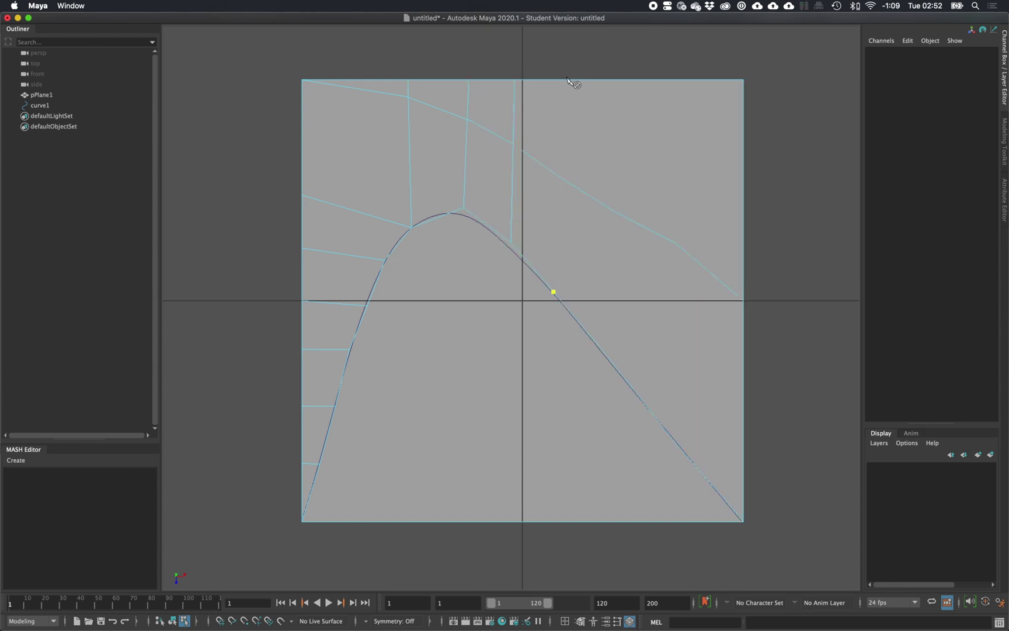
left_click(621, 80)
key("Return")
left_click(674, 440)
left_click(672, 431)
key("Return")
Delete the arched guide curve.
right_click_drag(468, 213, 435, 200)
left_click(46, 107)
key("Delete")
Reposition the two vertices at the top of the arch to even out its shape.
right_click_drag(498, 228, 458, 225)
left_click(460, 210)
left_click_drag(461, 211, 471, 216)
right_click_drag(432, 220, 410, 234)
left_click(412, 229)
left_click_drag(413, 230, 415, 221)
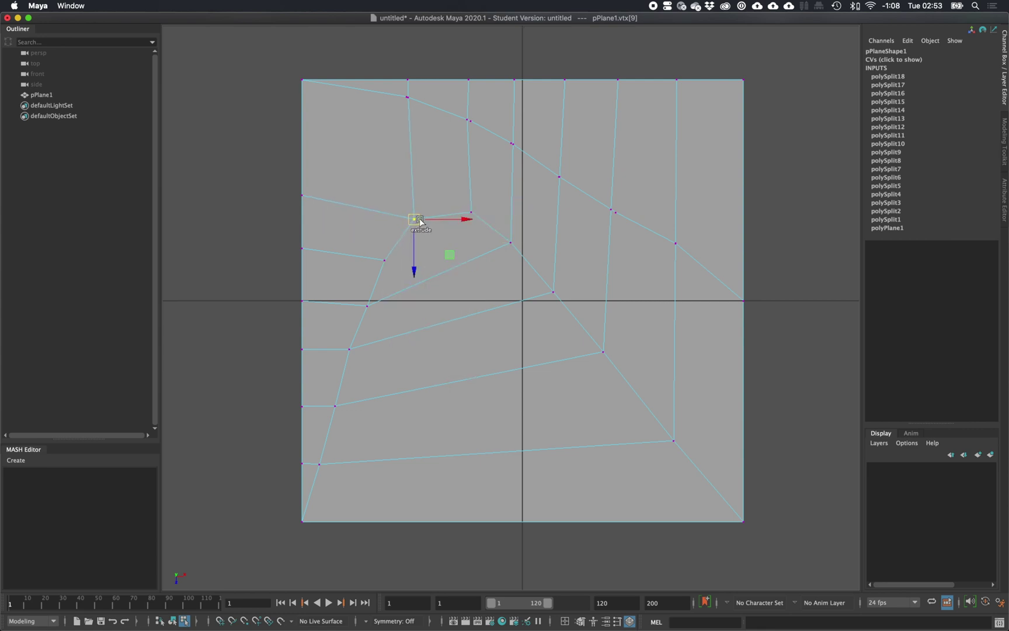
Cut a curved edge chain from the arch's upper-left vertex down to the midpoint of the plane's bottom edge.
right_click_drag(416, 221, 362, 222)
left_click(414, 219)
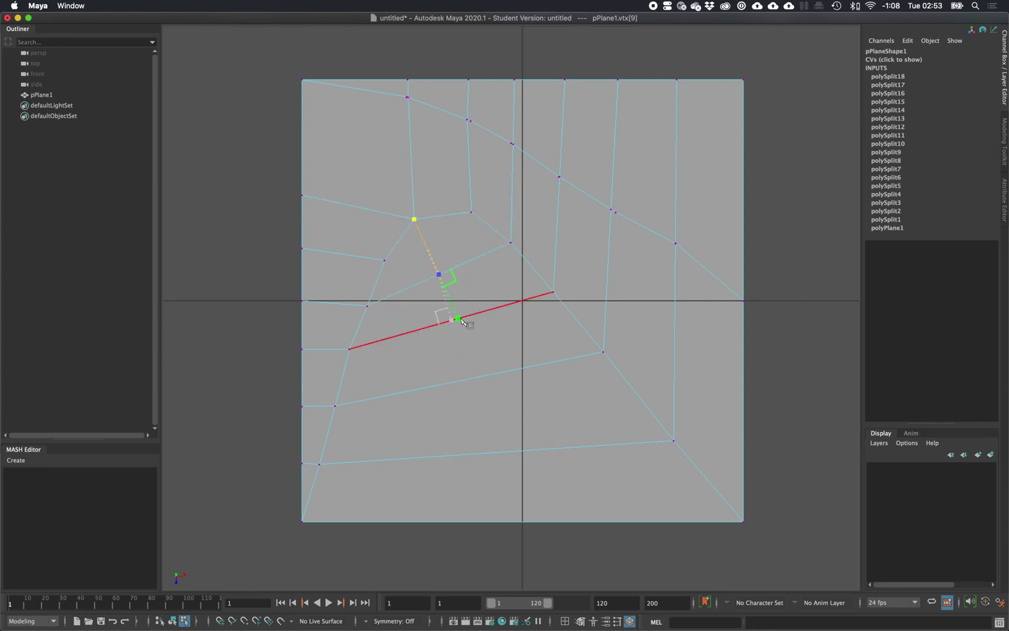
left_click(521, 521)
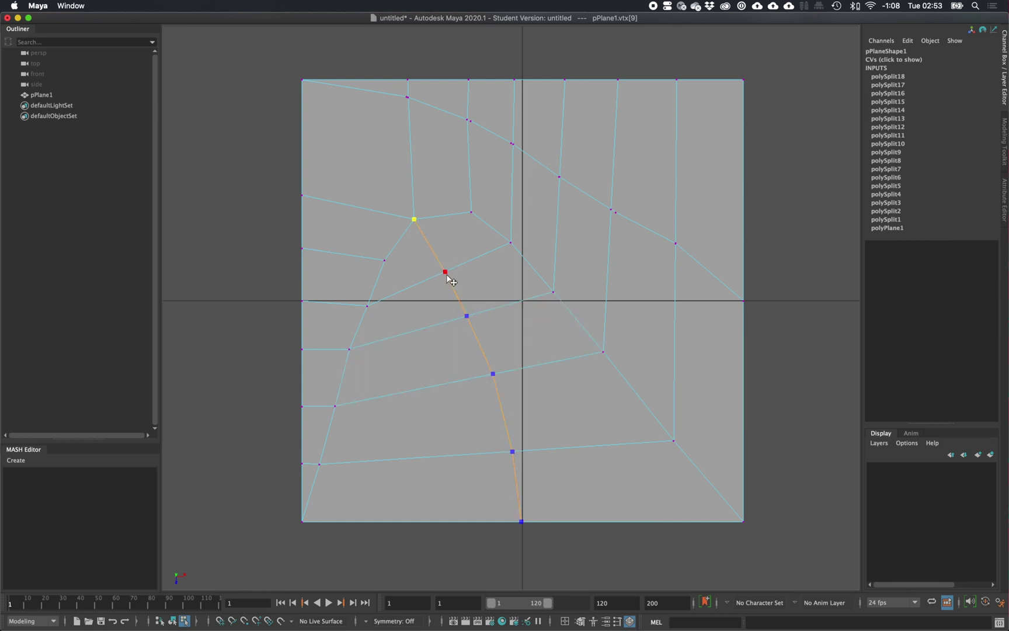
key("w")
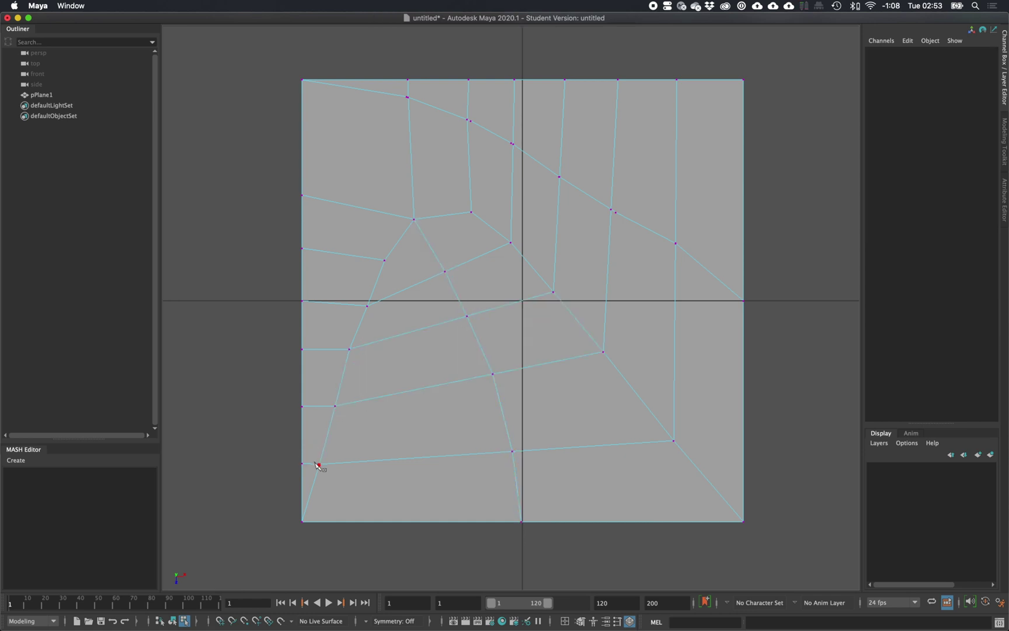
Cut a supporting edge chain just outside the arch, starting on the plane's left edge near the lower corner.
left_click(303, 492)
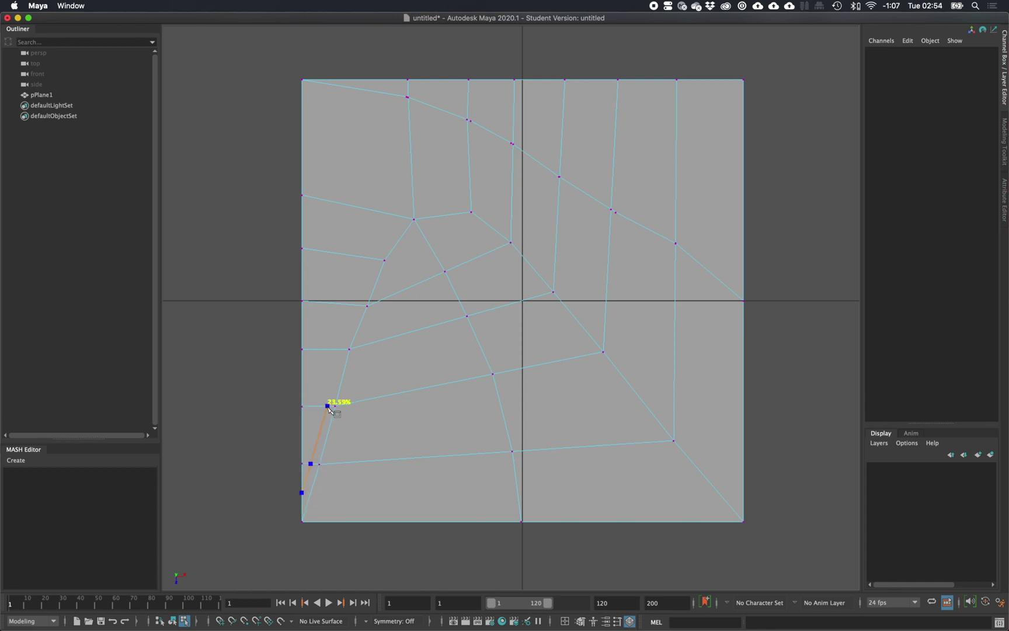
left_click(413, 210)
left_click(471, 204)
left_click(511, 232)
left_click(554, 280)
left_click(605, 338)
left_click(675, 428)
Cut a second supporting edge chain just inside the arch, ending on the plane's bottom edge.
left_click(471, 223)
left_click(421, 230)
left_click(394, 265)
left_click(376, 301)
left_click(363, 346)
left_click(348, 404)
left_click(333, 463)
left_click(314, 523)
key("Return")
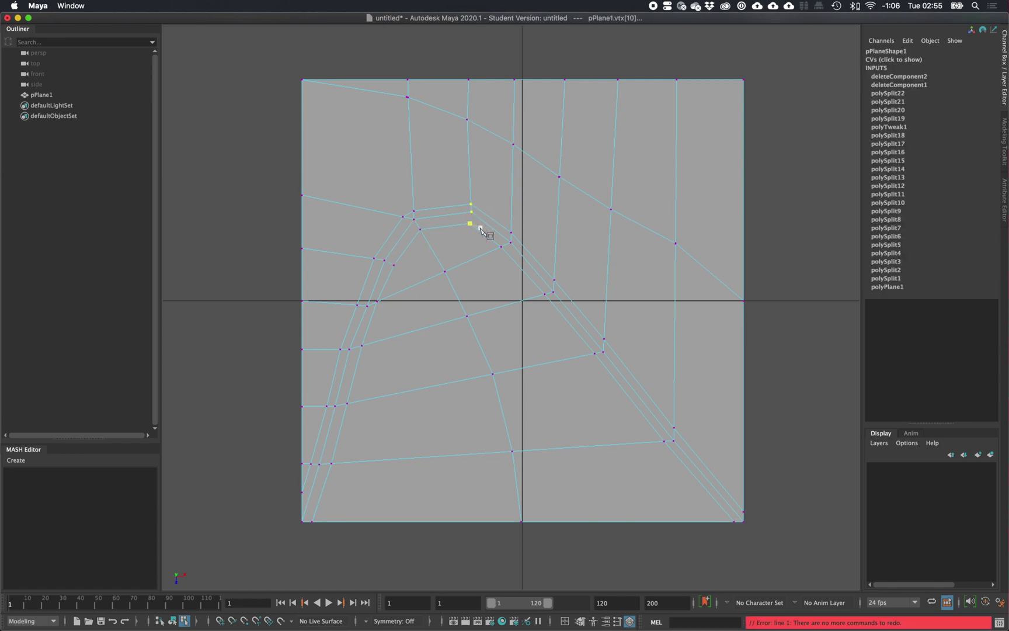
Merge the two adjacent outer support vertices at the arch's upper-left bend.
left_click(477, 211)
key("w")
left_click(413, 212)
left_click(403, 217, "shift")
right_click_drag(416, 212, 415, 147, "shift")
Fine-tune the vertices of the upper edge chain and the arch's support edges to even out the mesh spacing.
left_click(559, 177)
left_click_drag(559, 177, 561, 166)
left_click_drag(468, 120, 469, 119)
left_click(407, 97)
left_click_drag(408, 97, 407, 93)
left_click_drag(319, 394, 355, 415)
left_click_drag(377, 301, 377, 304)
left_click_drag(510, 242, 508, 241)
left_click_drag(553, 292, 551, 288)
left_click_drag(603, 352, 601, 349)
left_click_drag(674, 441, 670, 436)
left_click_drag(377, 304, 376, 307)
Snap the plane's upper-left corner to the origin at Translate X 0.5 and Z 0.5, and break its transform channel connections.
right_click_drag(420, 281, 444, 271)
right_click_drag(445, 272, 445, 271)
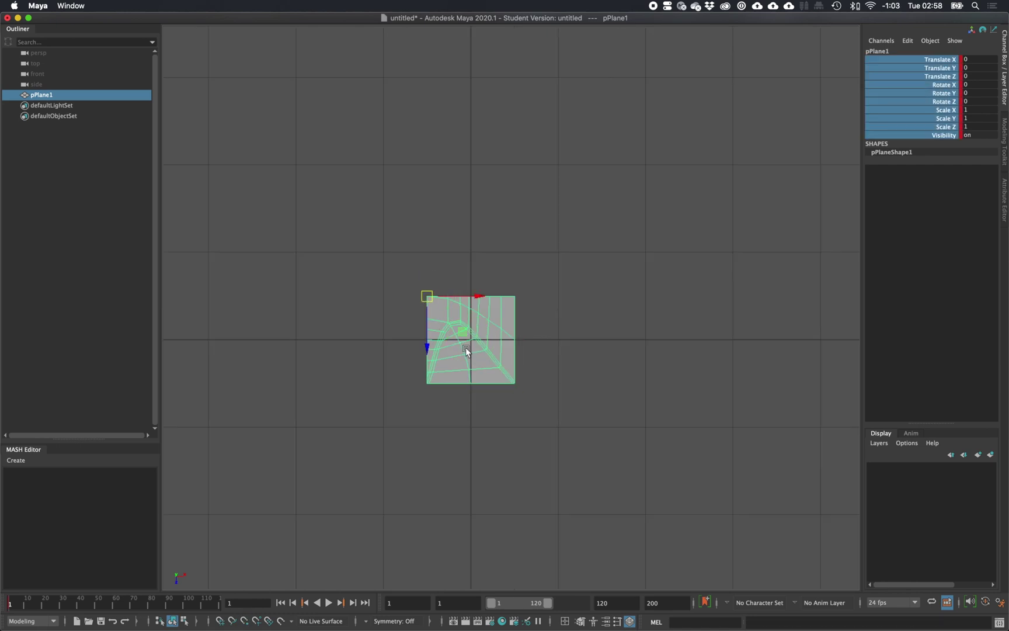
middle_click_drag(468, 344, 474, 344)
key("x")
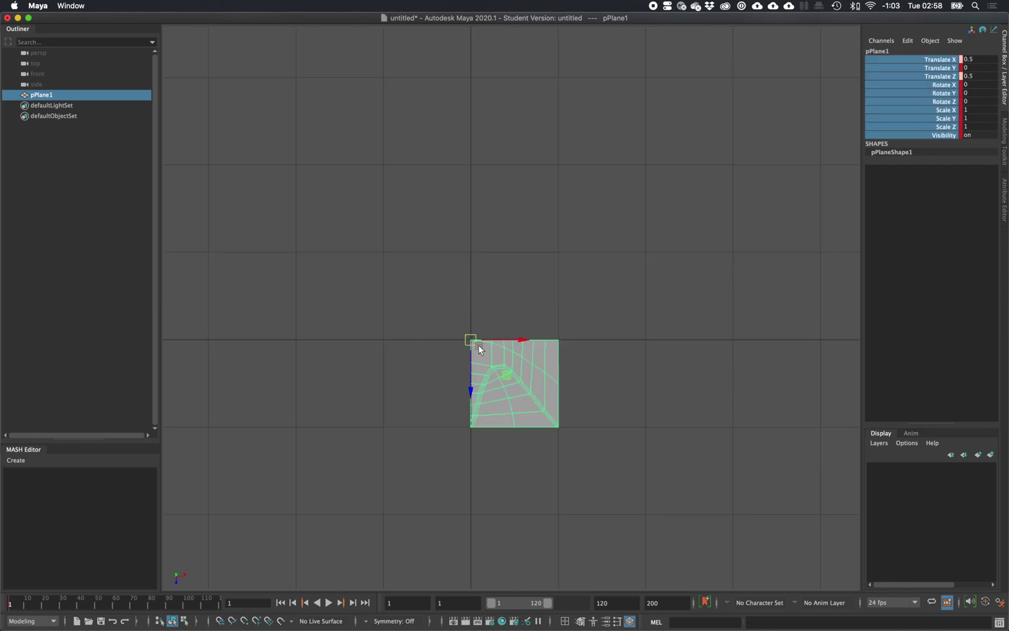
right_click(935, 69)
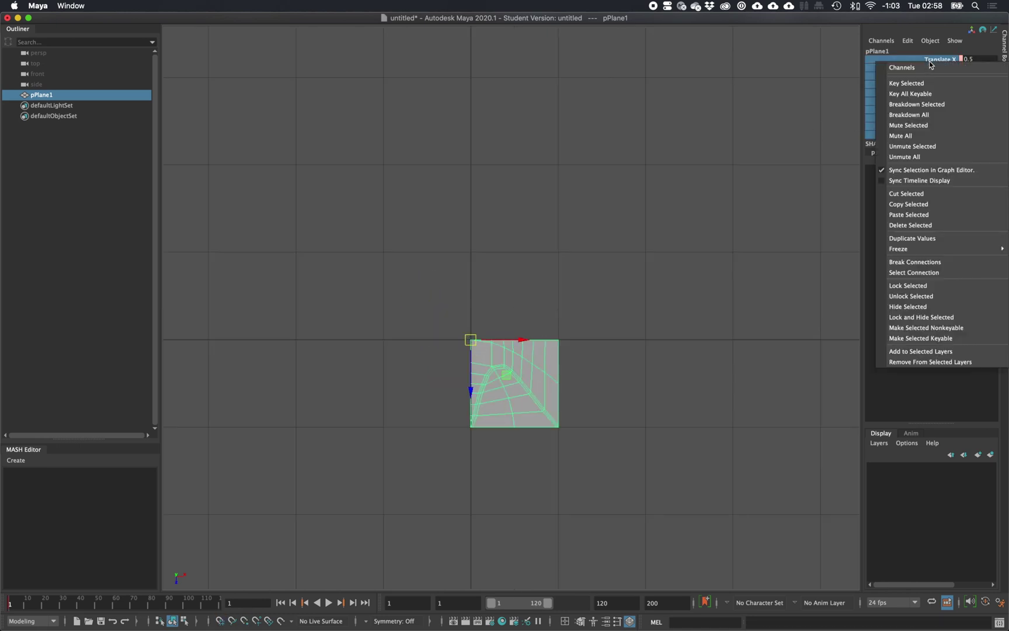
left_click(898, 273)
Duplicate the plane as 3 instances rotated 90 degrees in Y, using Duplicate Special with its settings reset first.
key("space")
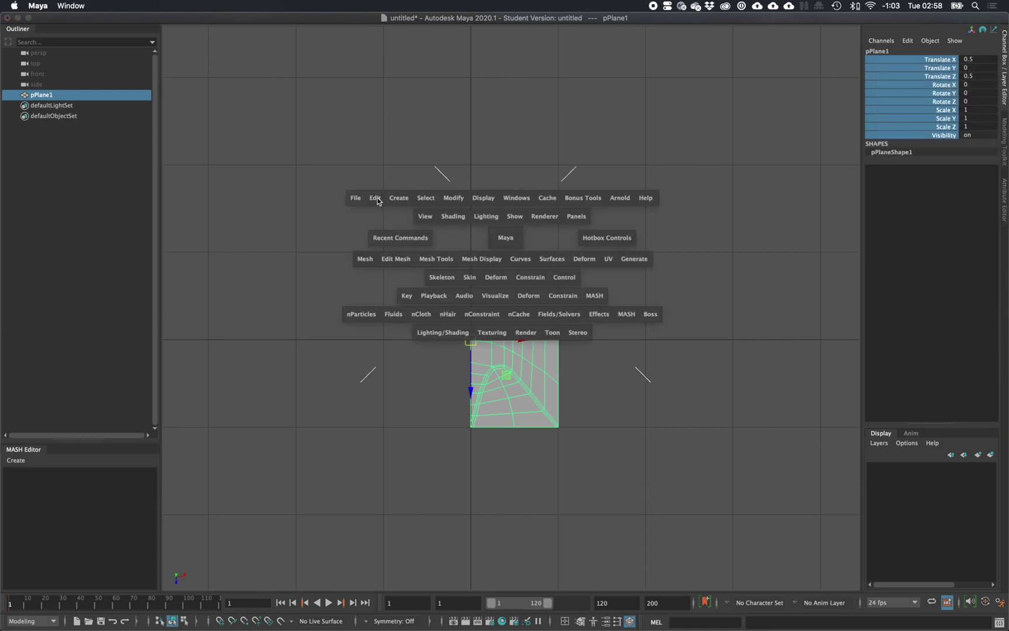
left_click(377, 201)
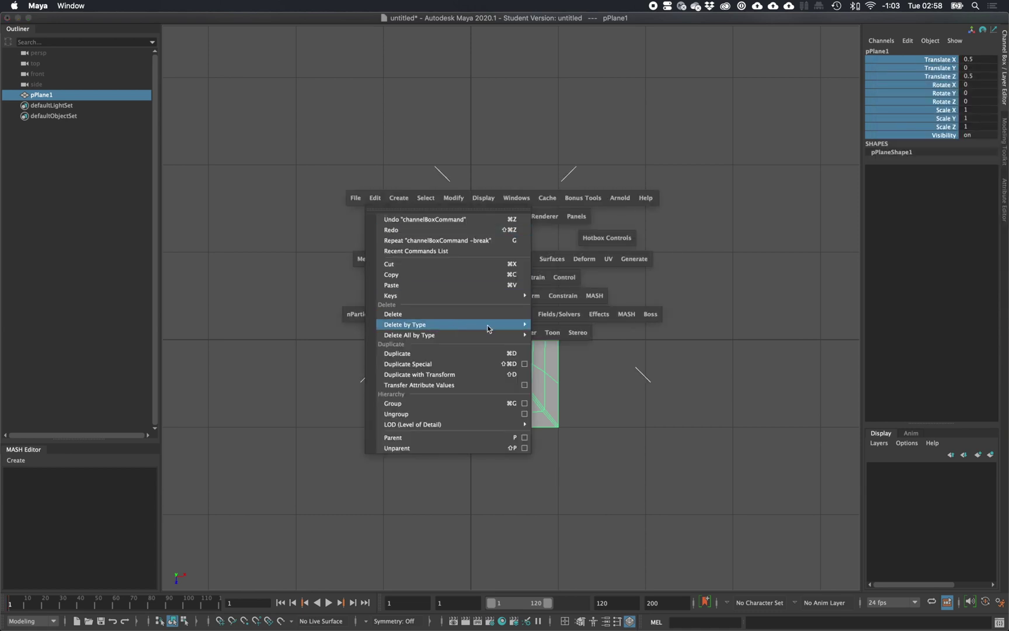
left_click(524, 365)
left_click(353, 331)
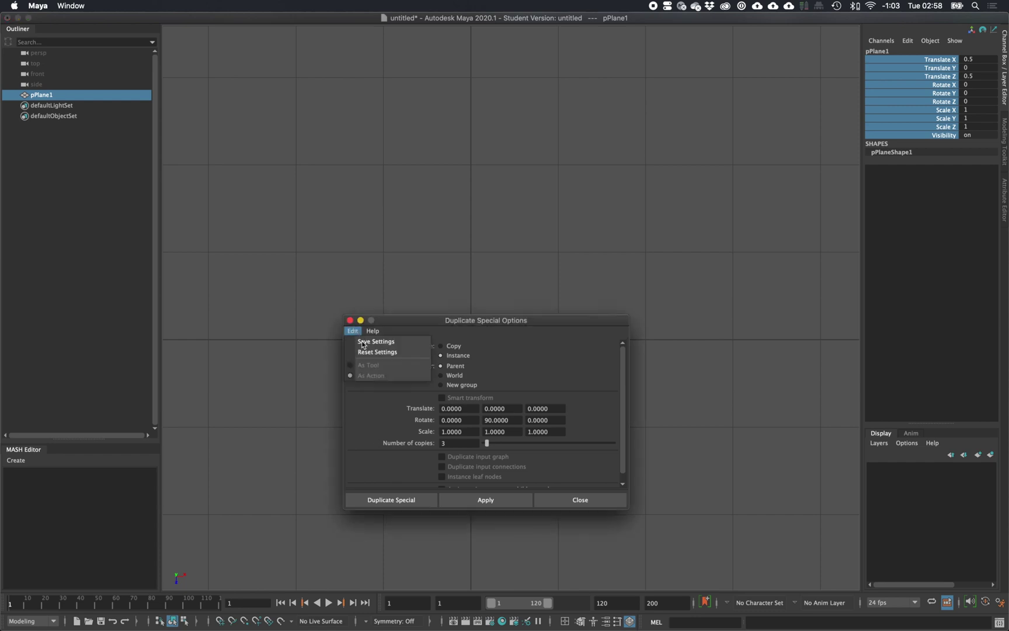
left_click(365, 351)
left_click(465, 356)
left_click_drag(472, 444, 407, 443)
type("3")
left_click(509, 421)
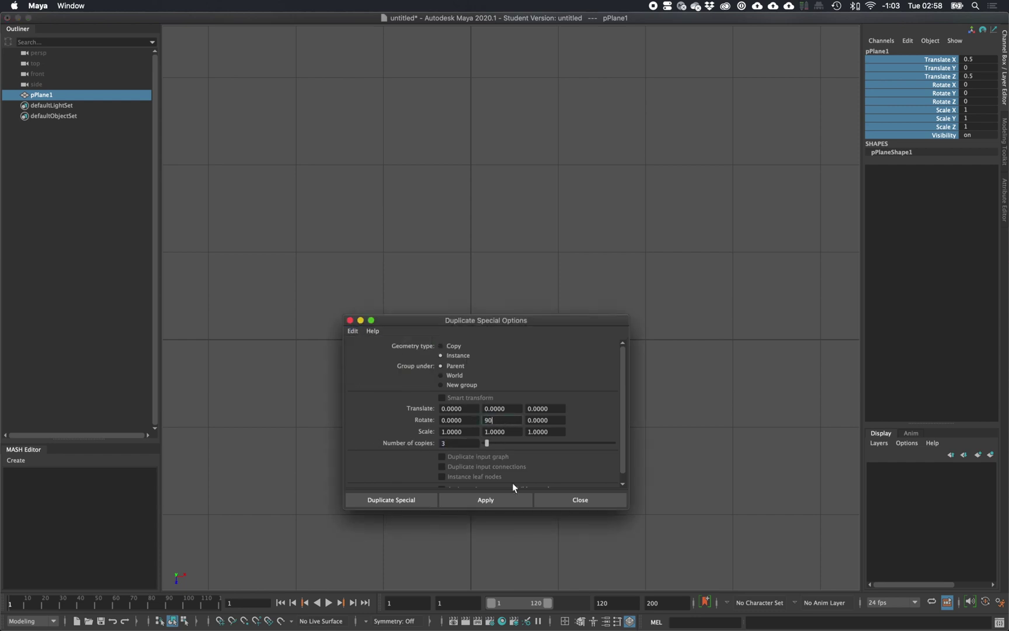
type("90")
left_click(398, 497)
Show wireframe on shaded and slide the upper-right instance's vertices near the centre seam to line up with the neighbouring quadrant.
scroll(578, 350, "up", 2)
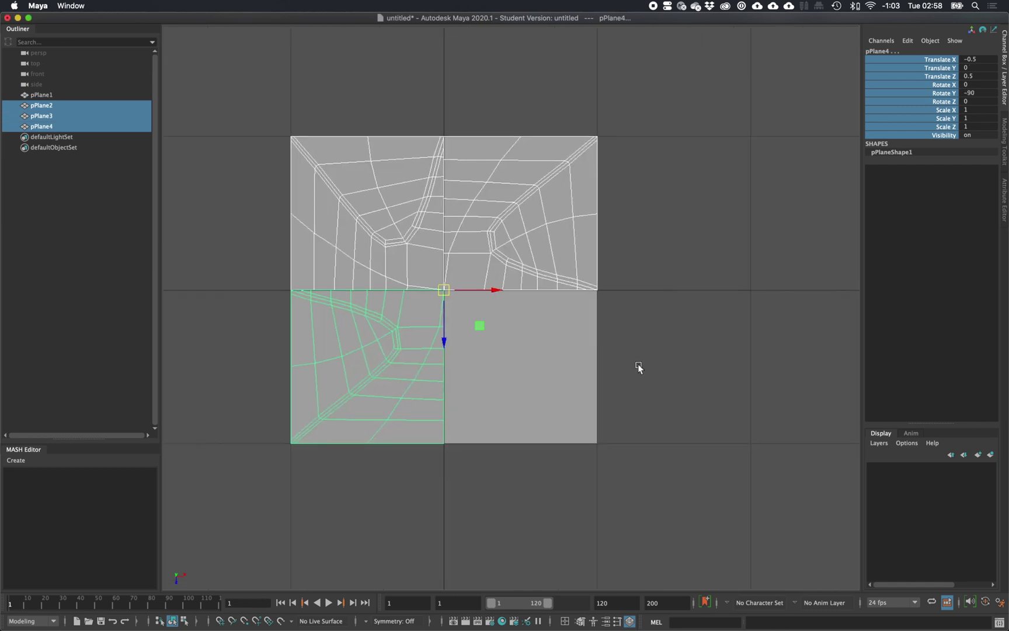
scroll(578, 350, "up", 2)
key("alt+5")
left_click(524, 282)
scroll(524, 282, "up", 4)
middle_click_drag(524, 282, 567, 379, "alt")
right_click_drag(514, 300, 474, 321)
left_click(422, 293)
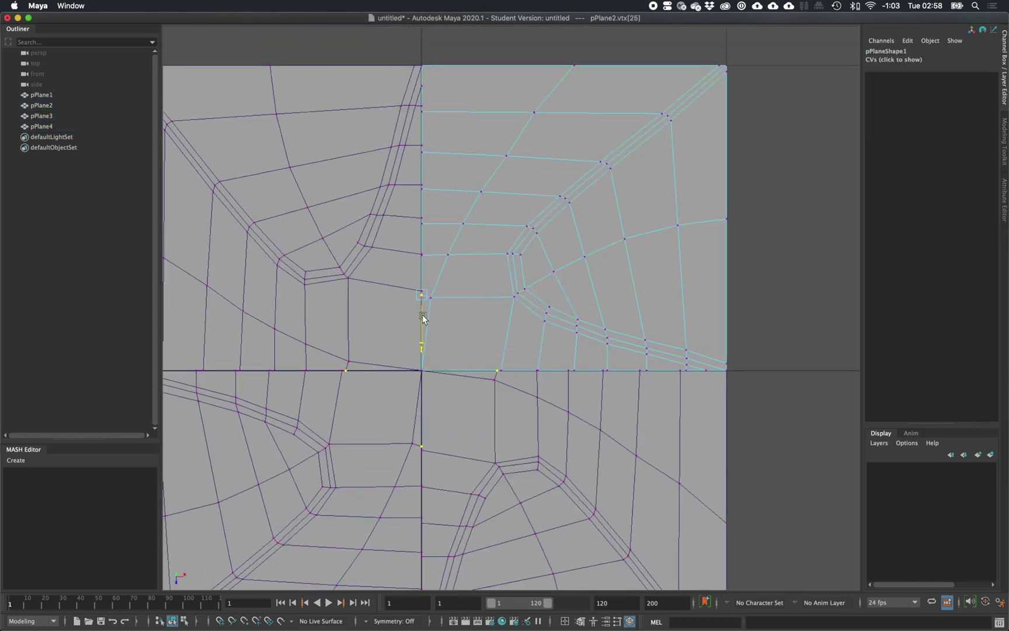
scroll(437, 304, "up", 3)
middle_click_drag(429, 295, 441, 321, "alt")
left_click_drag(441, 321, 445, 313)
left_click_drag(423, 241, 419, 243)
left_click_drag(424, 181, 424, 170)
Adjust the upper-right instance's remaining inner and seam vertices towards the outer edge to match the neighbouring quadrant.
left_click(503, 182)
middle_click_drag(506, 175, 498, 350, "alt")
left_click(417, 283)
left_click(531, 287)
left_click_drag(416, 222, 416, 208)
left_click_drag(576, 229, 579, 220)
left_click_drag(416, 145, 416, 134)
left_click_drag(631, 149, 632, 144)
middle_click_drag(632, 143, 597, 256, "alt")
Cut the upper-right instance with Multi-Cut at its outer seam corner, starting where the neighbouring support edge meets it.
right_click_drag(432, 209, 394, 224, "shift")
left_click(383, 209)
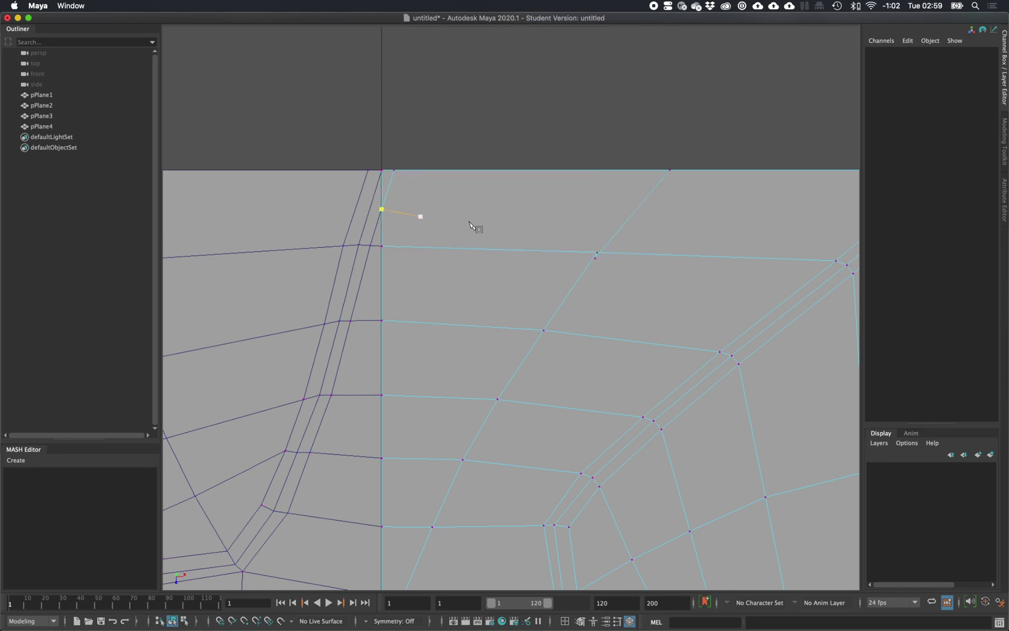
scroll(473, 224, "down", 5)
middle_click_drag(500, 289, 468, 234, "alt")
scroll(489, 267, "down", 3)
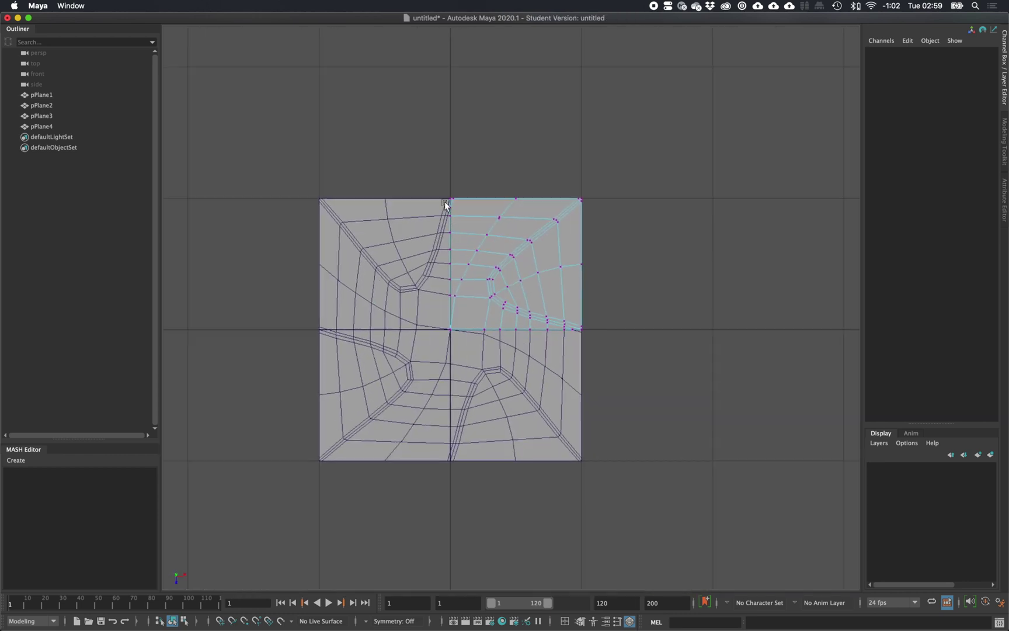
Combine the four plane quadrants into one mesh and delete the leftover pPlane1, pPlane2 and pPlane3 nodes.
scroll(543, 255, "up", 2)
right_click_drag(445, 235, 471, 226)
left_click_drag(266, 144, 456, 316)
right_click_drag(392, 253, 396, 473, "shift")
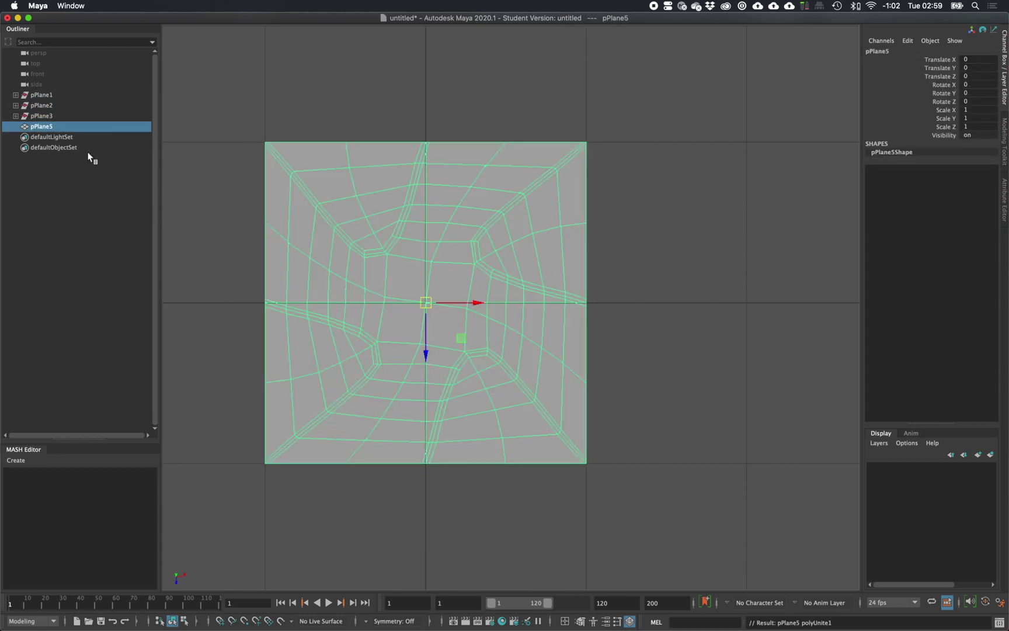
left_click_drag(54, 117, 51, 98)
key("Delete")
Create a MASH network from the combined plane.
left_click(375, 339)
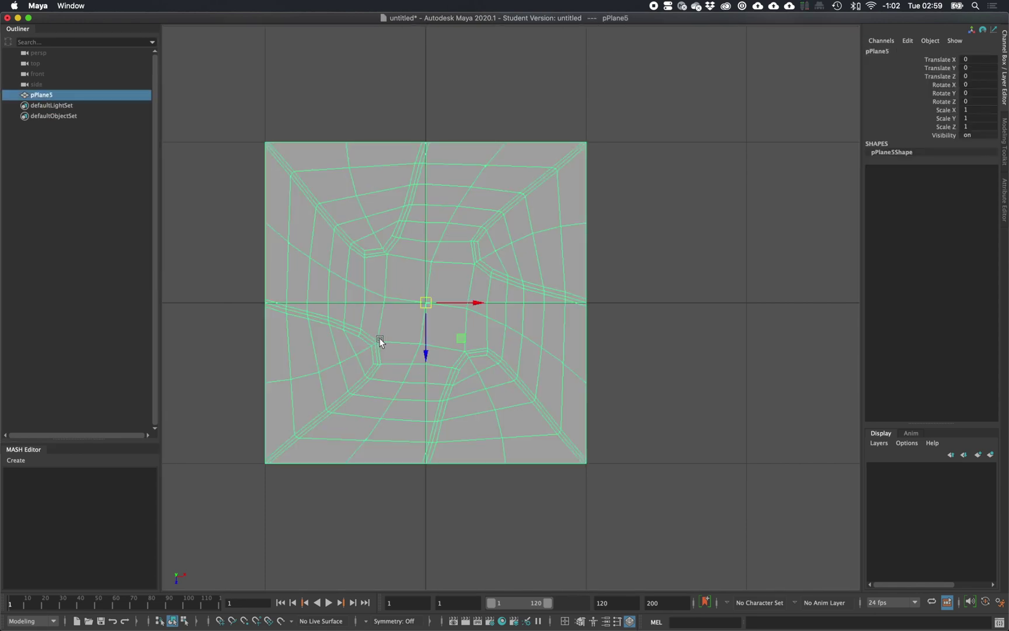
left_click(56, 459)
left_click(33, 471)
Create a polygon cube at the origin and set its Scale X, Y and Z to 2.
right_click_drag(430, 283, 438, 303, "shift")
key("ctrl+a")
key("ctrl+a")
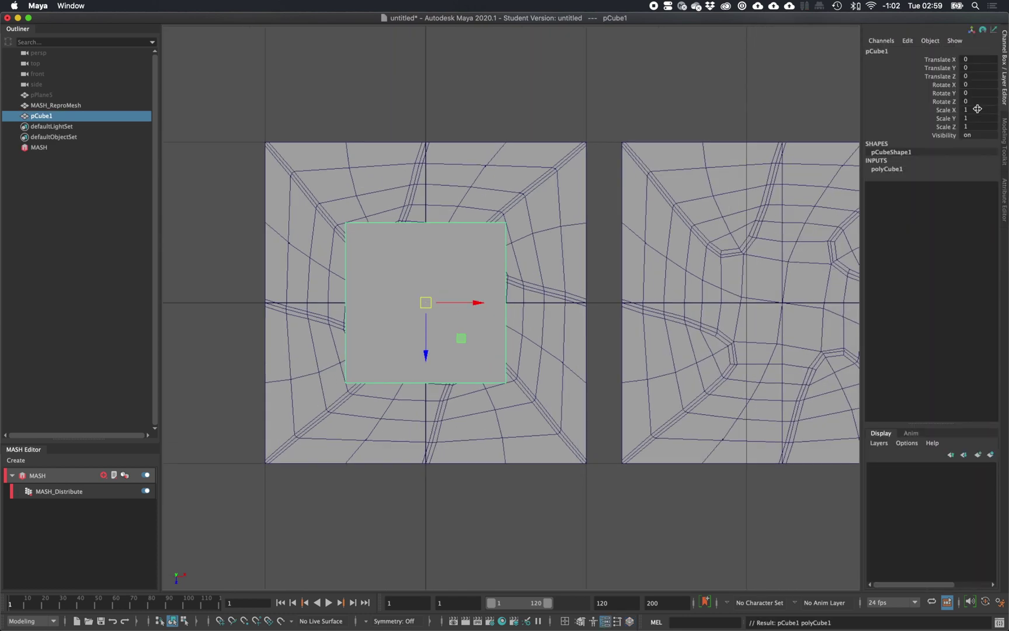
left_click_drag(970, 110, 977, 126)
type("2")
key("Return")
scroll(451, 286, "down", 5)
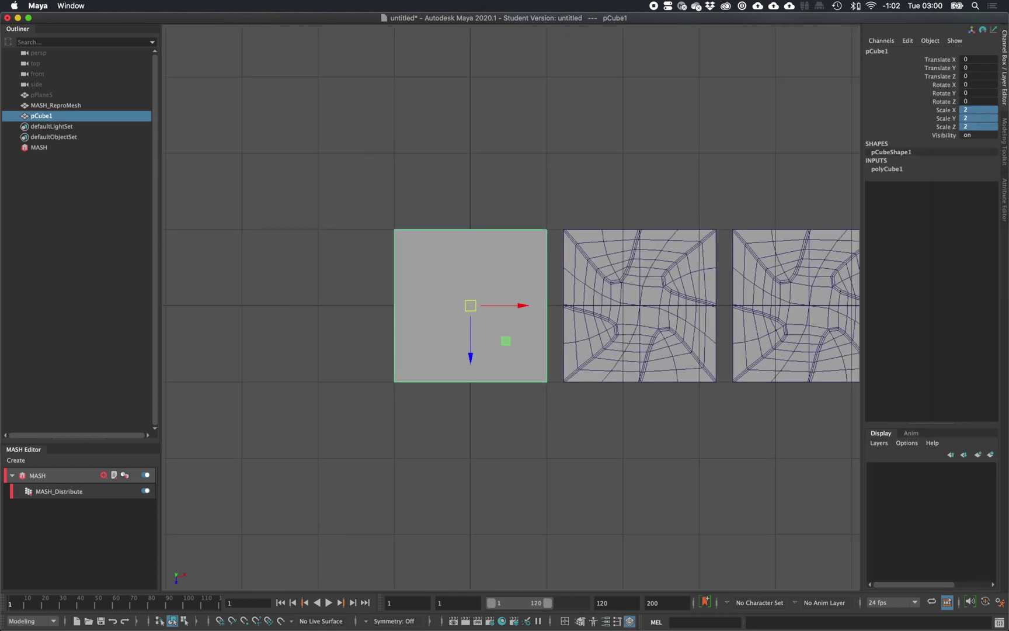
Set the MASH_Distribute node's distribution type to Mesh and connect pCube1 as its input mesh.
left_click(89, 493)
key("ctrl+a")
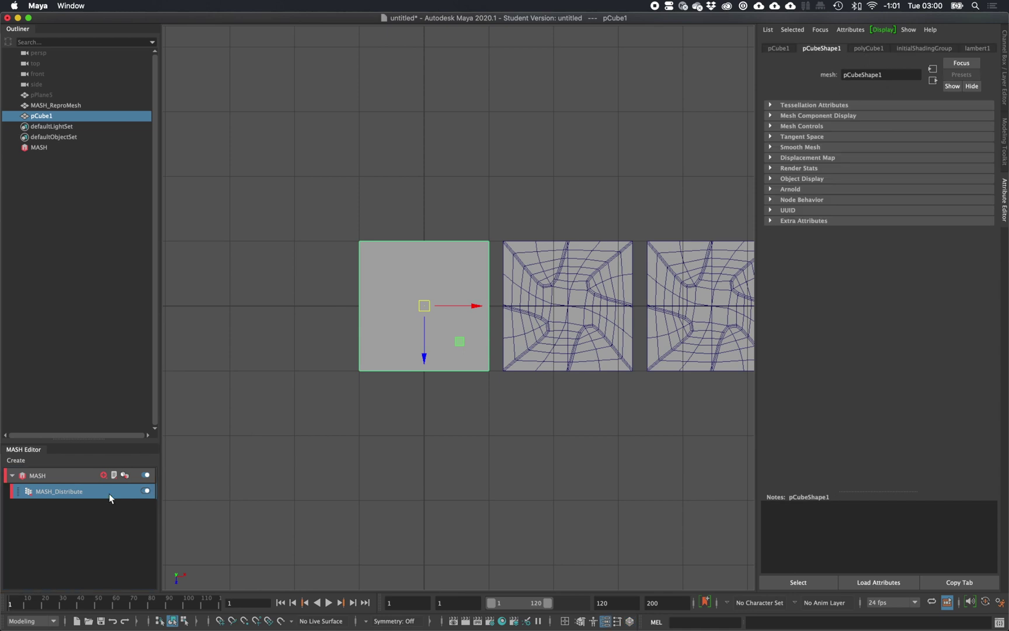
left_click(110, 498)
left_click(896, 139)
left_click(871, 181)
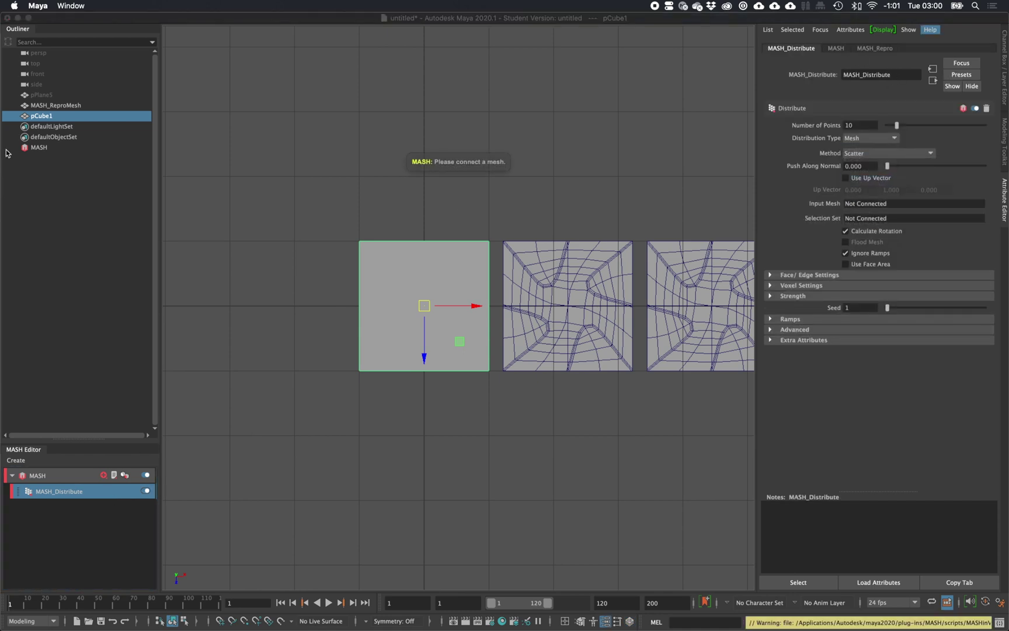
middle_click_drag(44, 115, 54, 118)
middle_click_drag(890, 197, 891, 200)
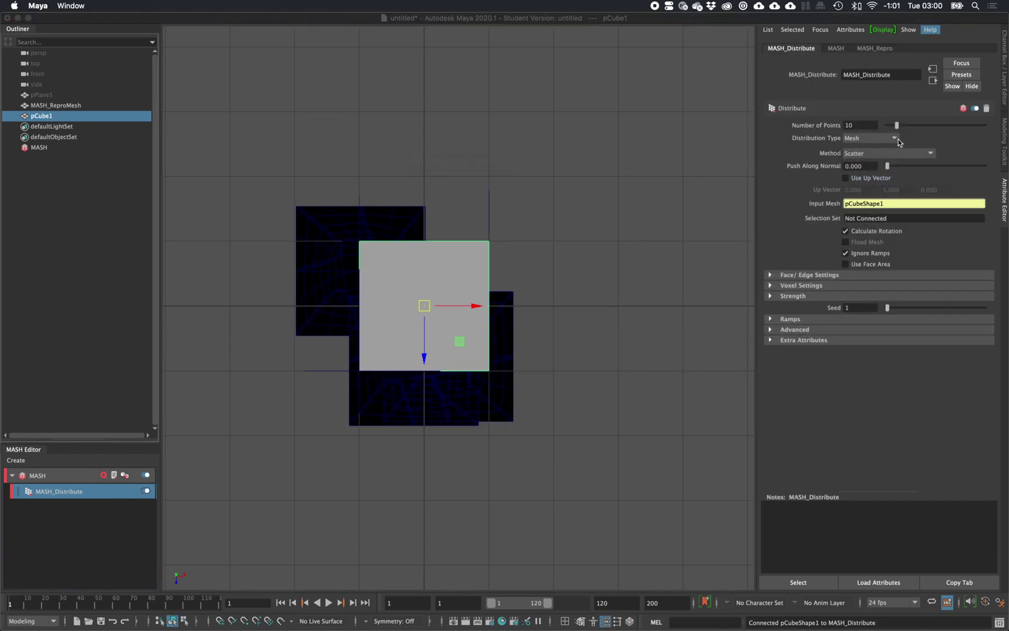
Change the MASH_Distribute method so the plane pattern is placed on each face of the cube.
left_click(912, 153)
left_click(902, 198)
key("space")
left_click_drag(556, 396, 554, 369)
scroll(469, 333, "down", 5)
left_click_drag(469, 333, 344, 333, "alt")
left_click(342, 313)
Duplicate MASH_ReproMesh and move the copy about 10.6 units along negative Z.
left_click(56, 106)
key("super+d")
left_click_drag(283, 318, 641, 213)
key("f")
scroll(447, 295, "down", 2)
left_click_drag(447, 295, 406, 281, "alt")
Apply a Sculpt deformer to the duplicated mesh to shape the patterned cube into a sphere.
key("space")
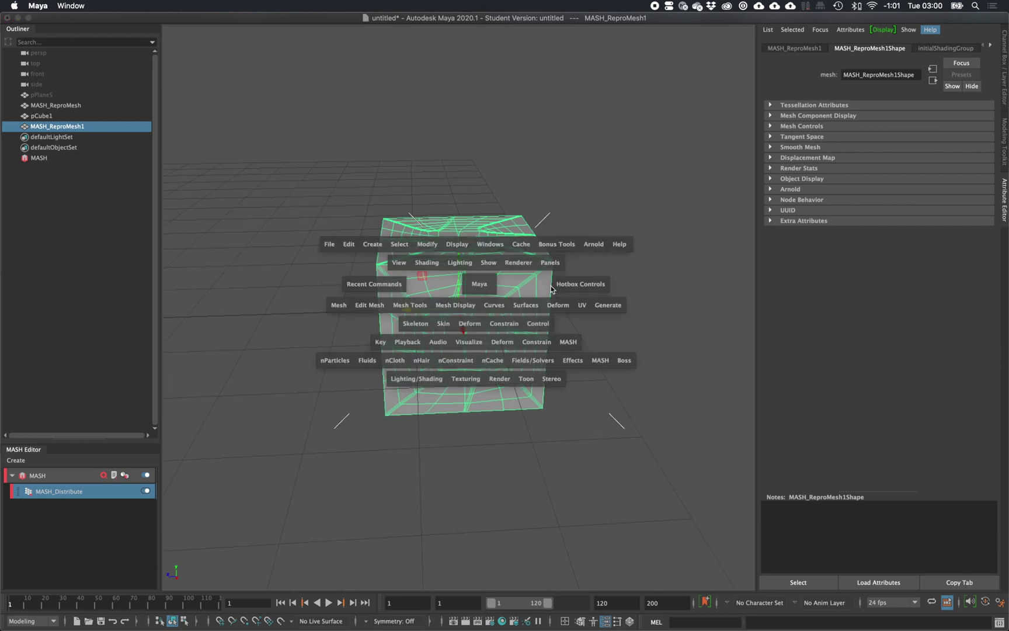
left_click(555, 306)
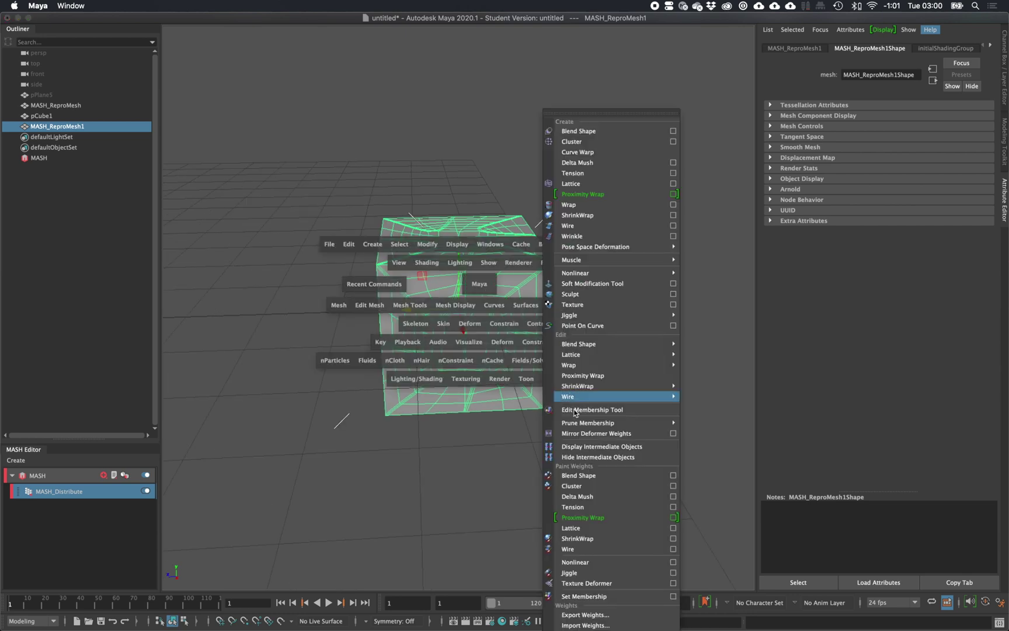
left_click(571, 294)
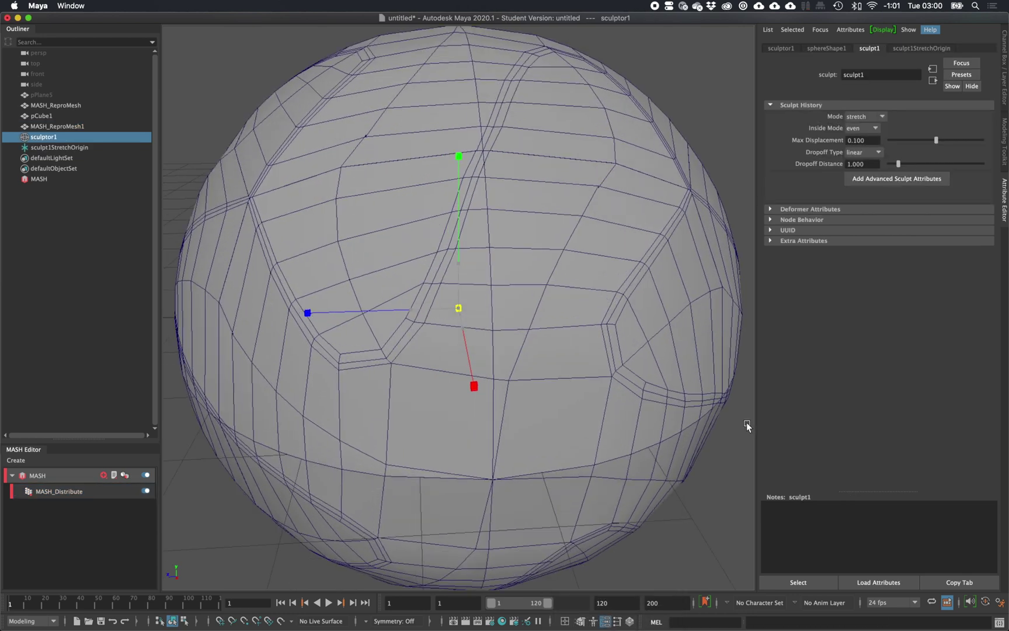
scroll(611, 410, "up", 3)
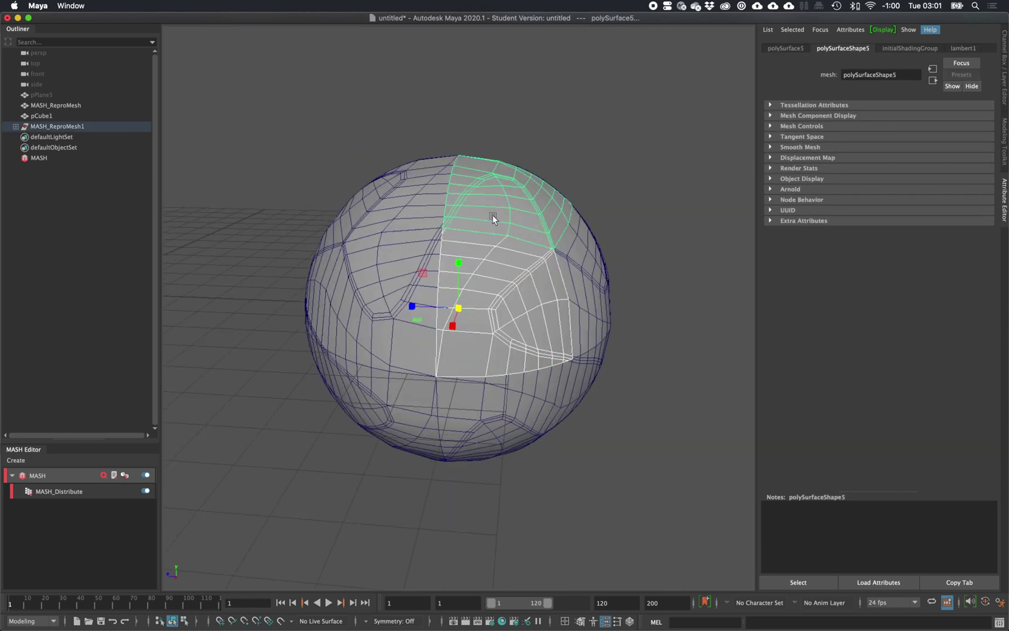
Isolate two adjoining pieces of the sphere and delete the outer border-strip faces along the upper piece's curved panel outline.
key("ctrl+1")
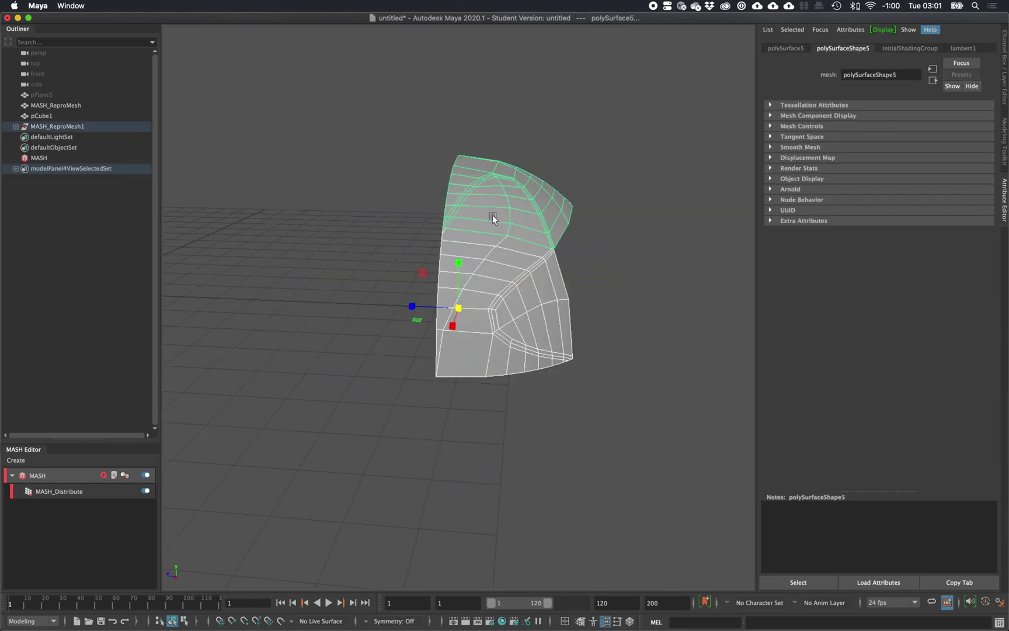
right_click_drag(492, 216, 563, 284, "alt")
middle_click_drag(563, 284, 408, 301, "alt")
left_click_drag(407, 301, 460, 278, "alt")
middle_click_drag(460, 277, 540, 196, "alt")
right_click_drag(456, 249, 458, 270)
double_click(442, 222)
left_click(522, 227, "shift")
left_click(541, 257, "shift")
double_click(587, 371, "shift")
key("Delete")
Delete the remaining faces outside the curved tongue on the upper piece.
double_click(592, 297)
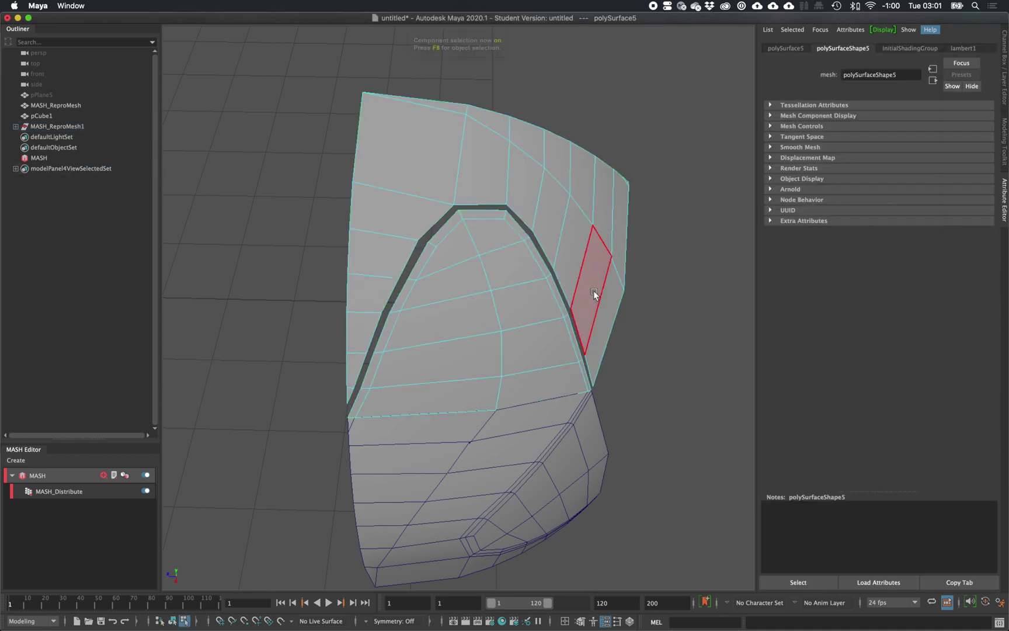
double_click(594, 290)
key("Delete")
Delete the faces outside the panel outline on the lower piece and combine both pieces into one mesh.
left_click_drag(594, 291, 407, 330, "alt")
right_click_drag(407, 331, 477, 331, "alt")
right_click_drag(477, 331, 473, 357)
left_click(474, 365)
left_click(505, 411)
double_click(281, 268, "shift")
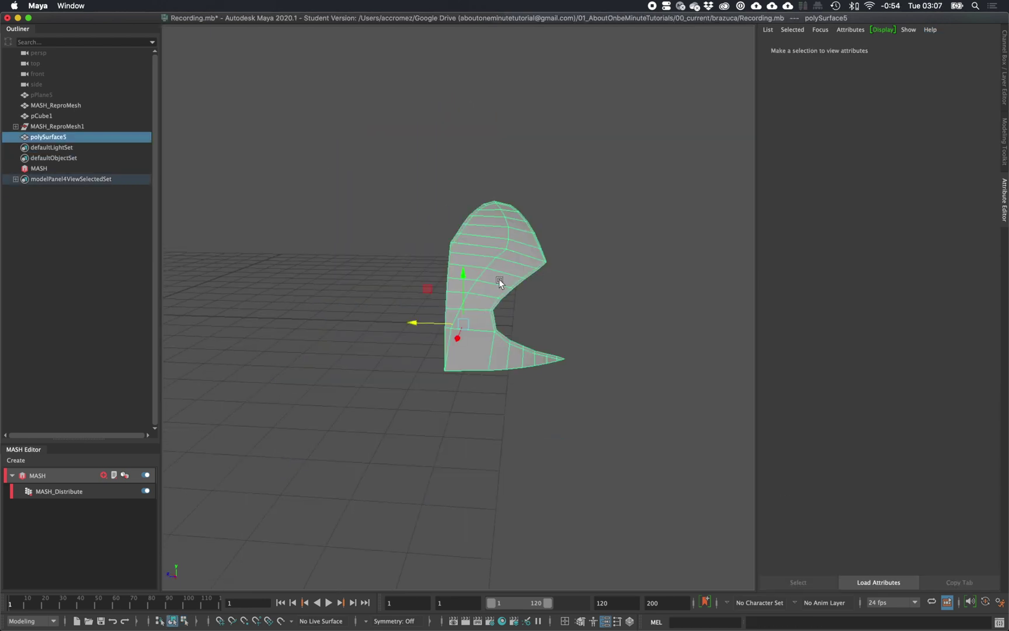
Cut short edges across the border strip at the quarter panel's sharp corner with Multi-Cut and delete the surplus component there.
left_click_drag(500, 284, 484, 293, "alt")
right_click_drag(484, 293, 647, 381, "alt")
middle_click_drag(648, 381, 590, 348, "alt")
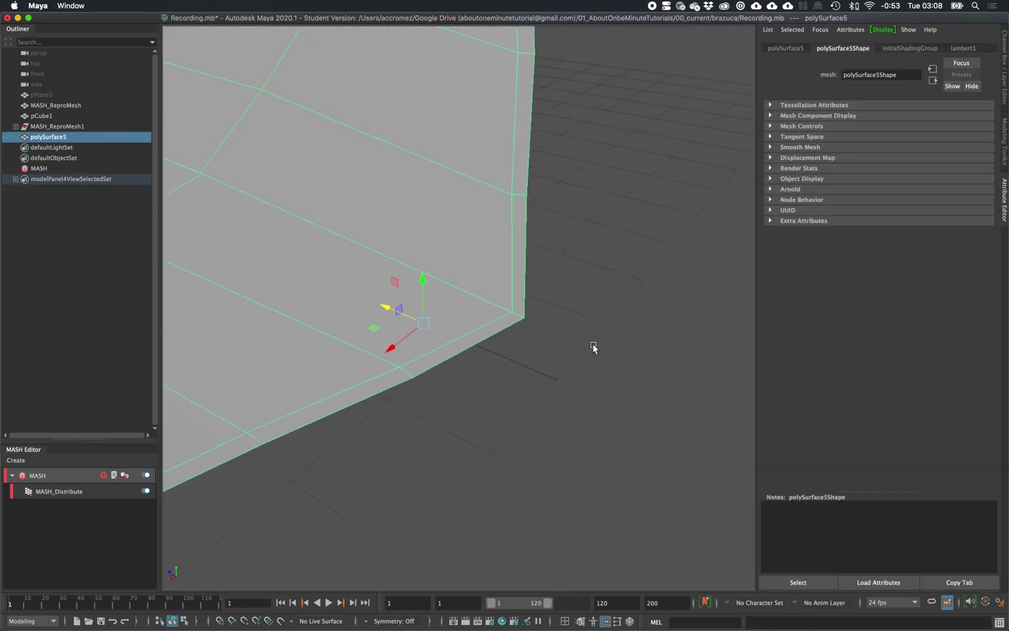
right_click_drag(488, 296, 519, 313, "shift")
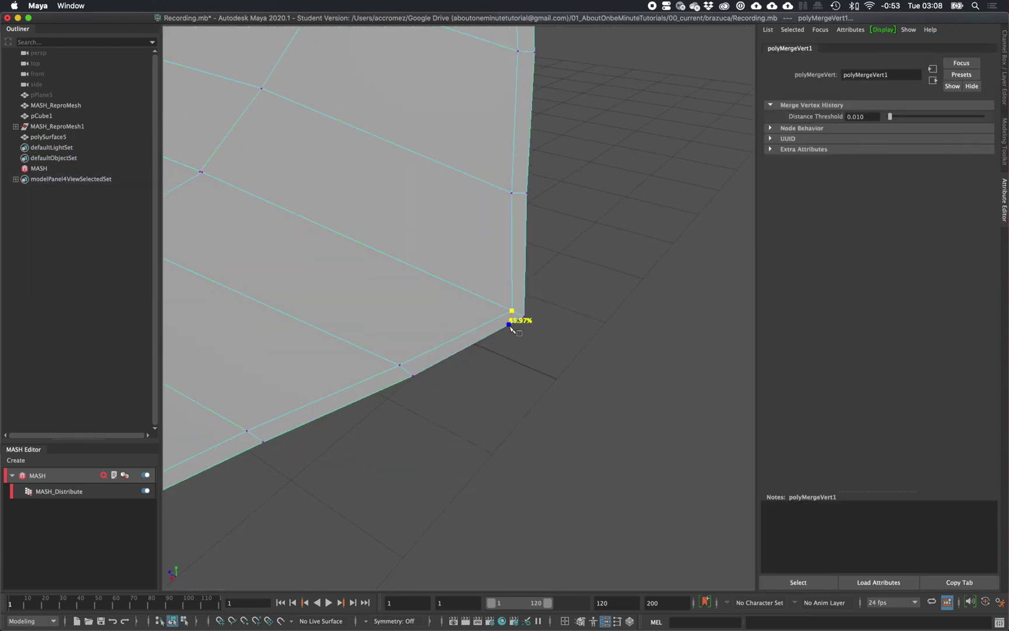
left_click(525, 306)
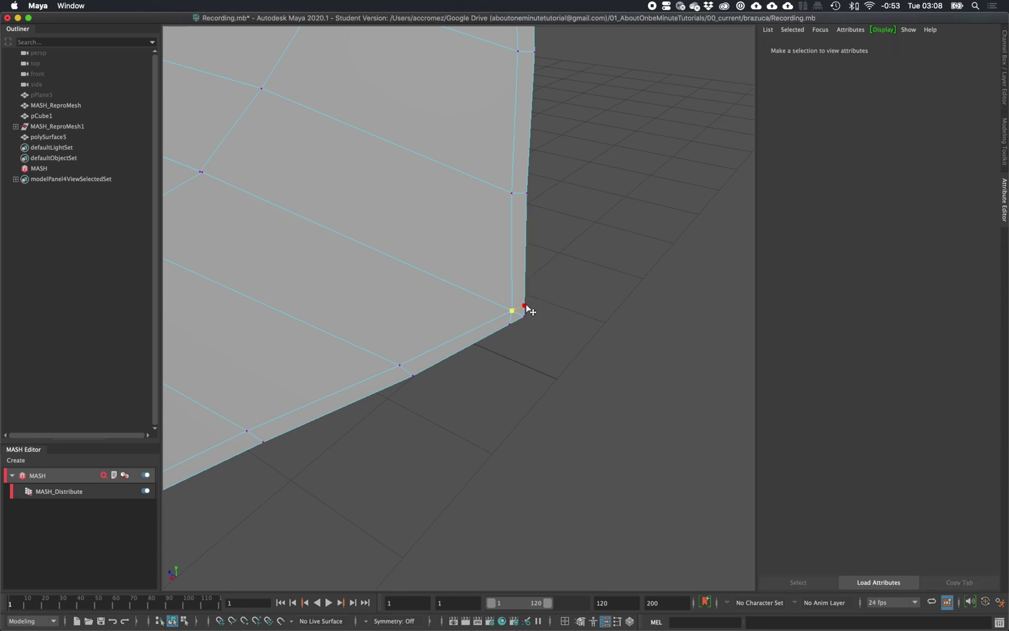
right_click_drag(519, 316, 345, 298)
left_click(581, 316)
key("Delete")
left_click_drag(345, 298, 413, 349, "alt")
left_click(413, 359)
Match the quarter panel's pivot to the pivot of MASH_ReproMesh1 at the ball's centre.
right_click_drag(436, 327, 474, 297)
left_click_drag(409, 336, 543, 362, "alt")
left_click(544, 362)
left_click(585, 359)
key("w")
left_click(71, 126, "shift")
left_click_drag(343, 343, 271, 287)
left_click(571, 367)
right_click_drag(570, 412, 612, 370)
left_click_drag(613, 371, 571, 399, "alt")
Duplicate the quarter panel three times, rotating the copies about X in successive -90 degree increments.
key("ctrl+d")
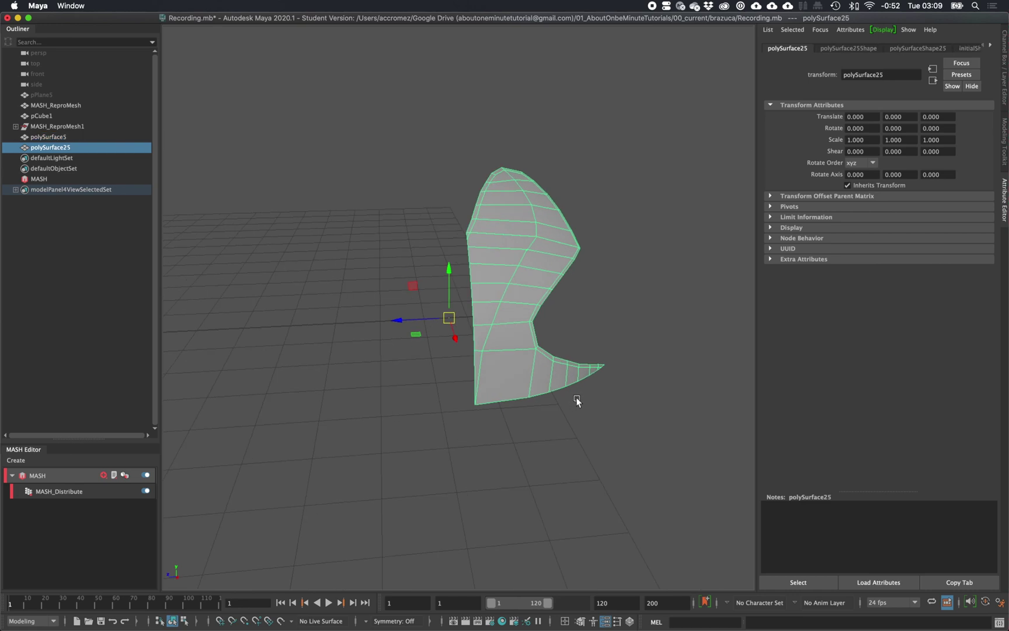
key("e")
left_click_drag(468, 278, 547, 306)
key("ctrl+d")
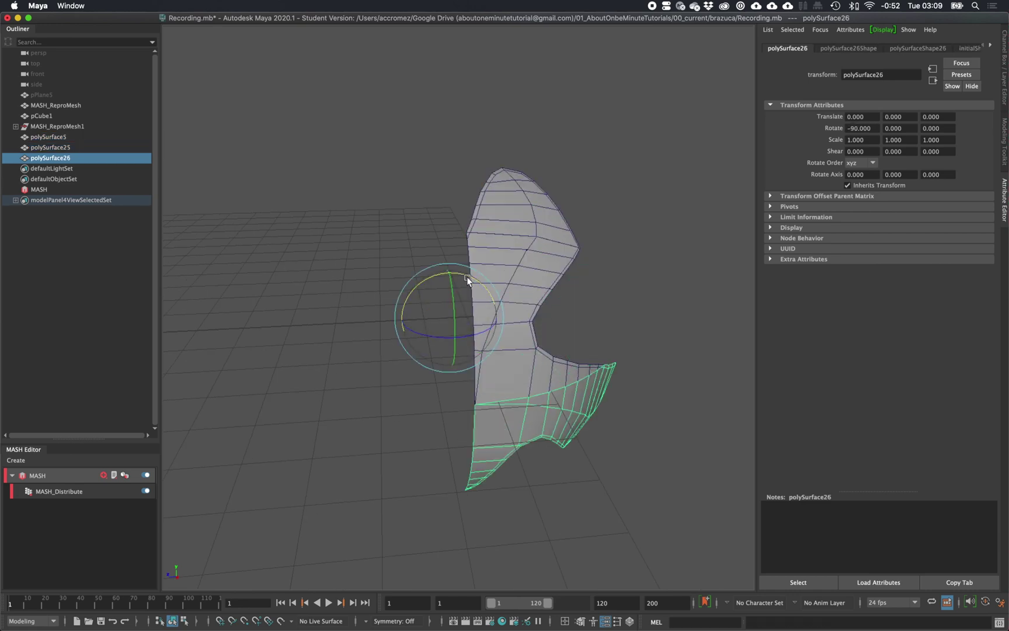
left_click_drag(468, 275, 454, 306)
key("ctrl+d")
Combine the four quarter panels into one isolated mesh and merge its coincident vertices.
right_click_drag(453, 303, 453, 521, "shift")
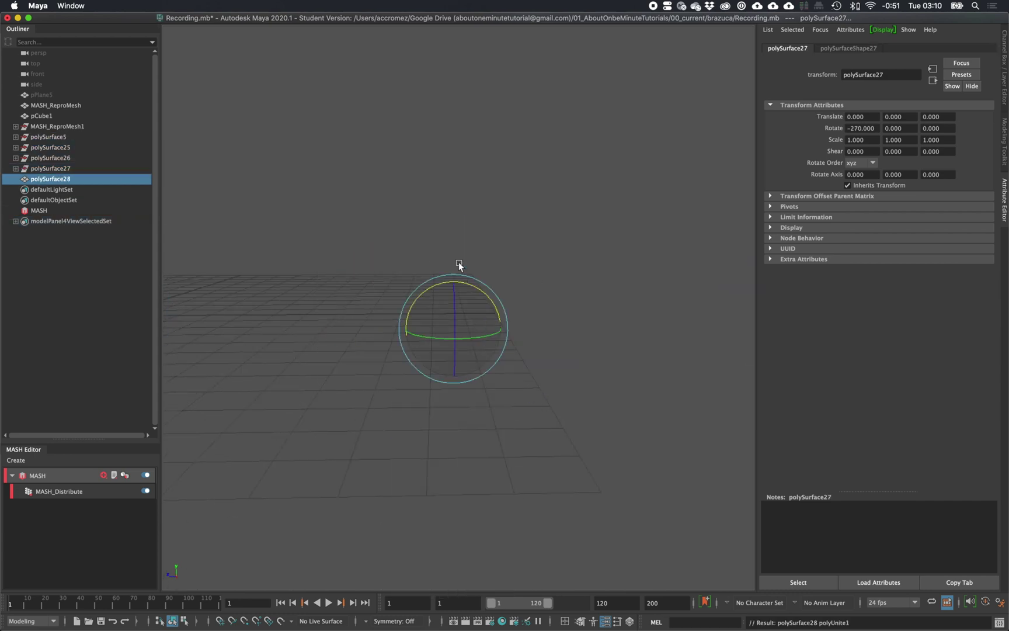
key("ctrl+1")
key("ctrl+1")
right_click_drag(458, 262, 610, 351, "alt")
right_click_drag(449, 319, 401, 312)
right_click_drag(397, 304, 278, 169, "alt")
left_click_drag(269, 150, 595, 416)
right_click_drag(484, 279, 541, 257, "shift")
Delete the seam edge loops where the merged quarters meet and return to object selection.
scroll(507, 313, "up", 5)
right_click_drag(461, 309, 464, 270)
double_click(439, 318)
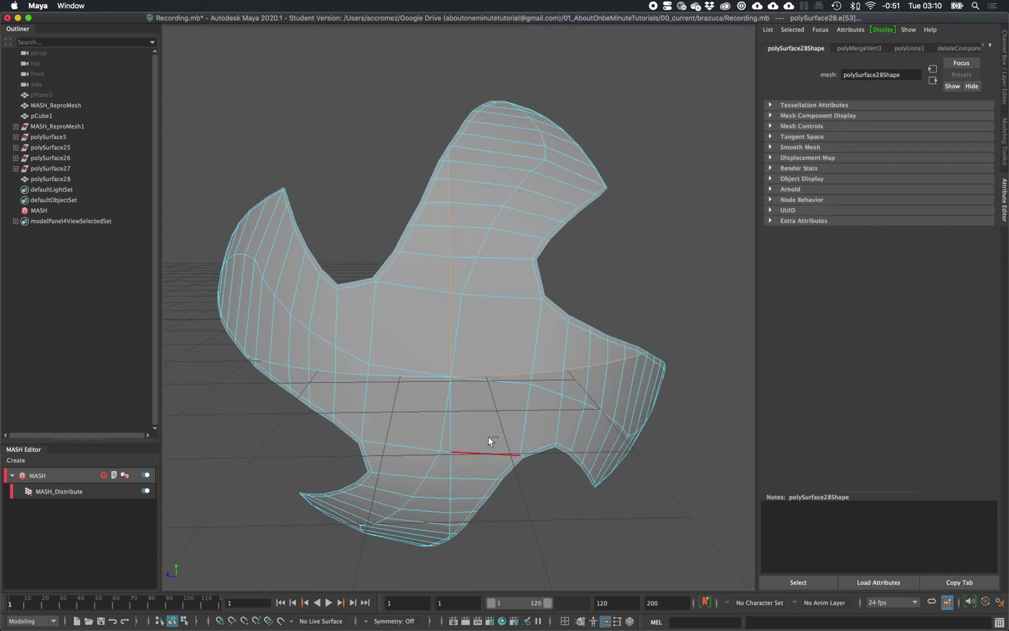
right_click_drag(391, 382, 366, 398, "shift")
scroll(366, 399, "down", 5)
right_click_drag(452, 254, 484, 236)
Match the complete panel's pivot to the pivot of MASH_ReproMesh1.
left_click_drag(395, 326, 521, 358, "alt")
left_click(69, 126, "ctrl")
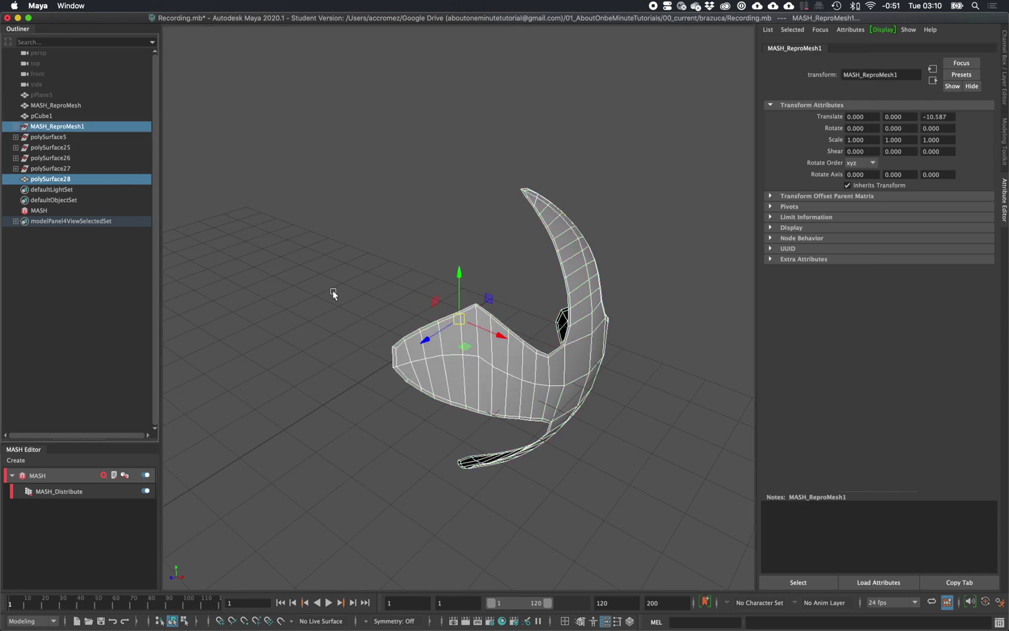
right_click_drag(338, 292, 291, 247)
left_click_drag(73, 169, 68, 137)
left_click_drag(452, 441, 335, 435, "alt")
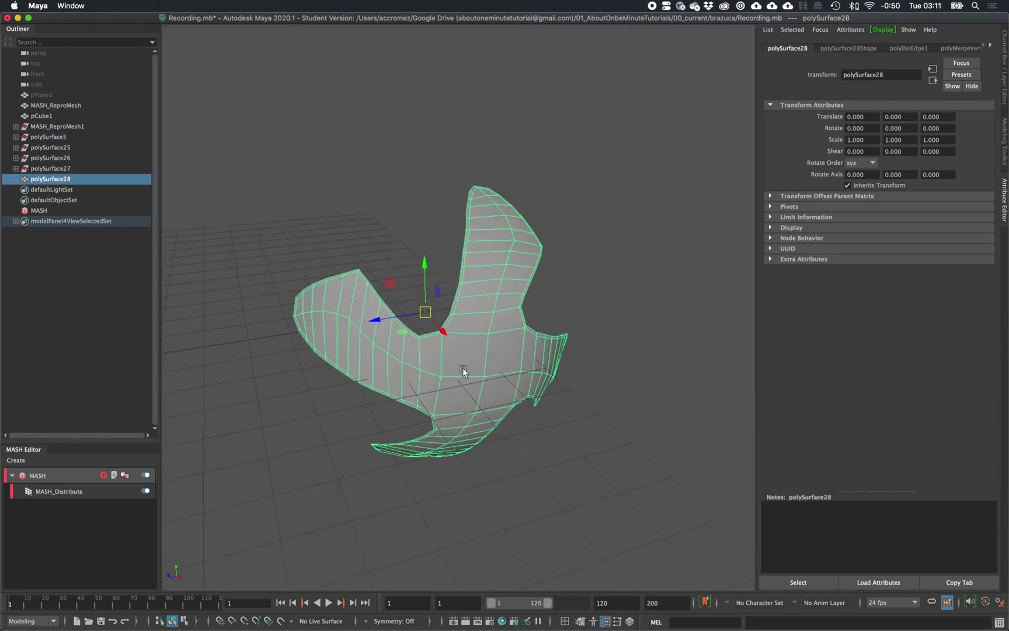
Delete the panel's history and remove the leftover quarter-panel nodes and MASH_ReproMesh1.
key("alt+shift+d")
left_click(464, 369)
left_click_drag(464, 369, 467, 402, "alt")
left_click_drag(67, 137, 67, 157)
left_click(66, 128, "ctrl")
key("Delete")
Select the panel's outer border edges and store them in a new set.
left_click(465, 368)
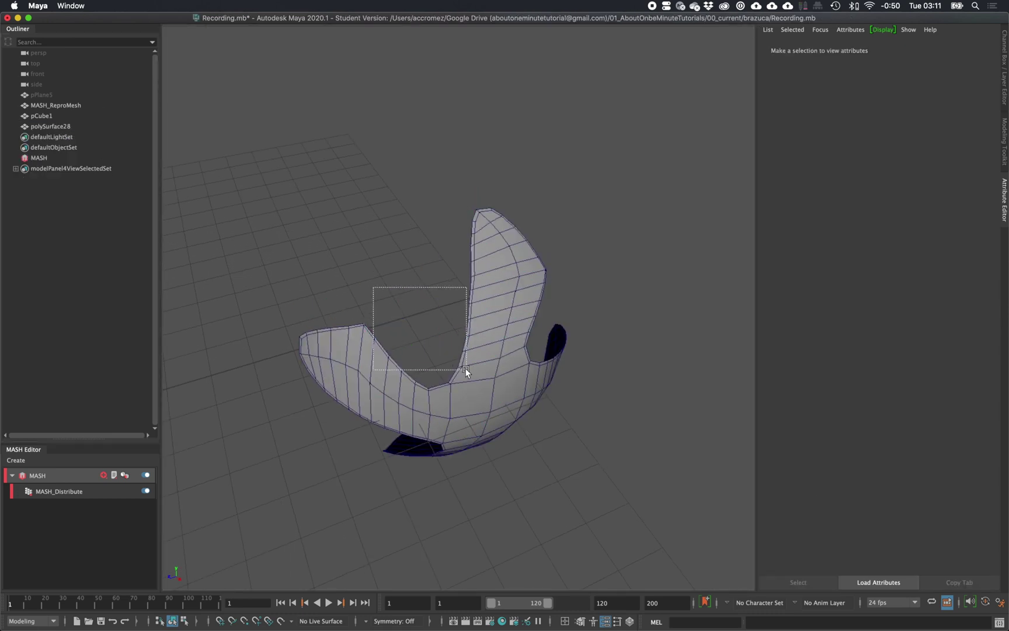
right_click_drag(465, 368, 436, 361, "alt")
left_click_drag(436, 361, 392, 363, "alt")
right_click_drag(392, 363, 408, 295, "alt")
key("space")
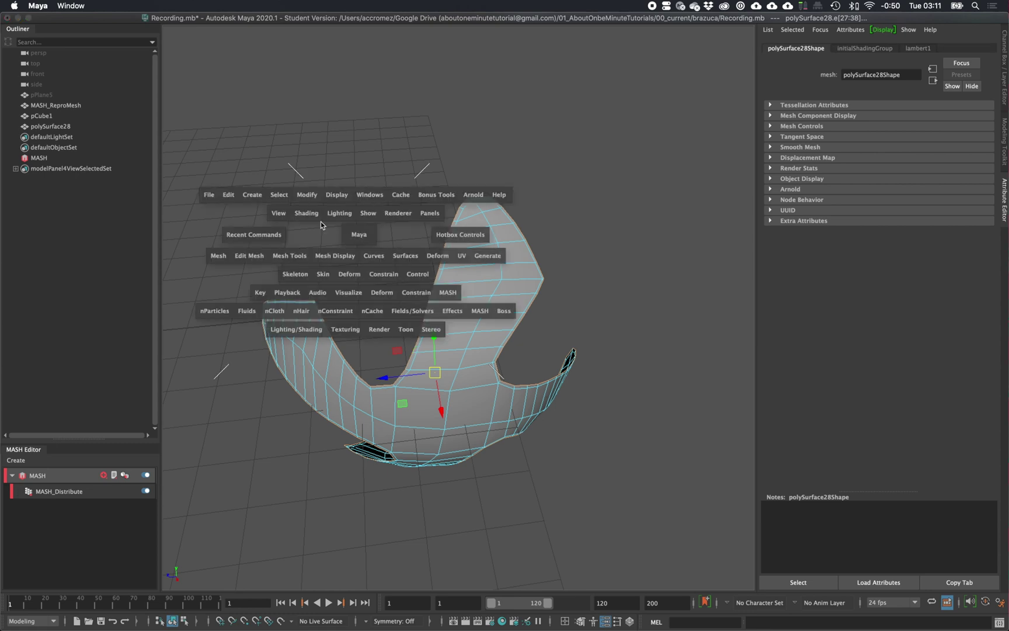
left_click_drag(248, 195, 398, 412)
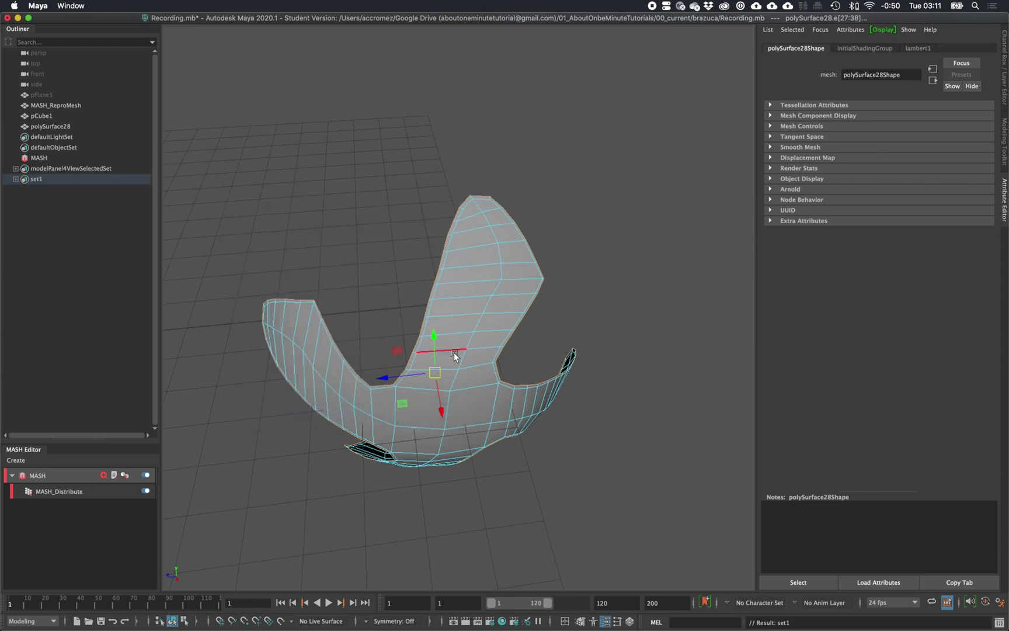
Apply Smooth to the whole panel mesh.
right_click_drag(455, 327, 482, 301)
right_click_drag(477, 328, 455, 389, "shift")
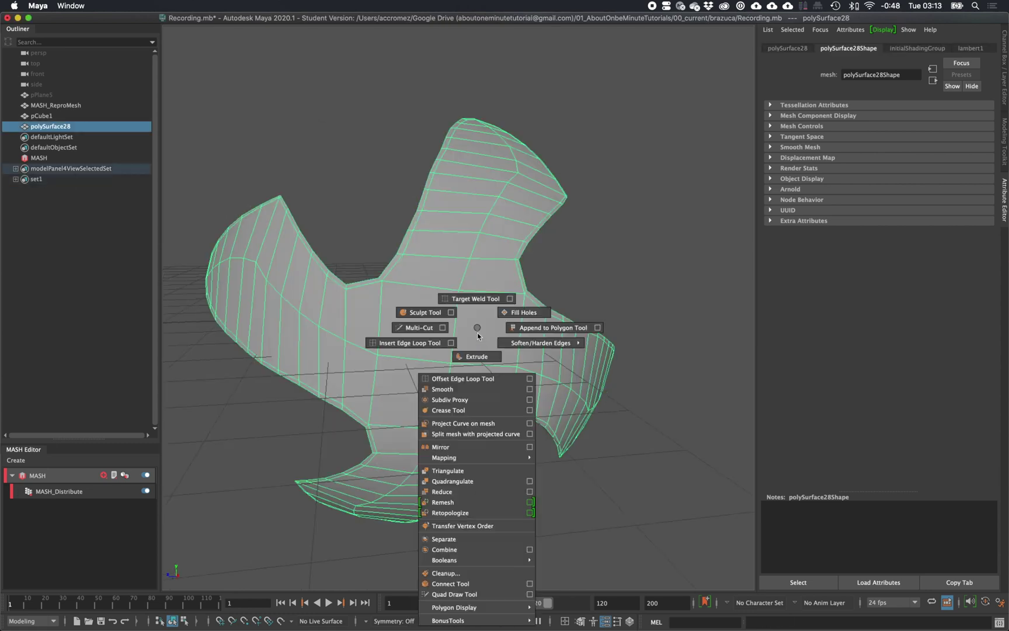
mouse_move(455, 389)
left_mouse_down("alt")
mouse_move(473, 356)
mouse_move(457, 349)
mouse_move(463, 344)
mouse_move(507, 355)
left_mouse_up("alt")
mouse_move(433, 304)
left_mouse_down("shift")
mouse_move(417, 293)
mouse_move(451, 354)
left_mouse_up("shift")
key("ctrl+z")
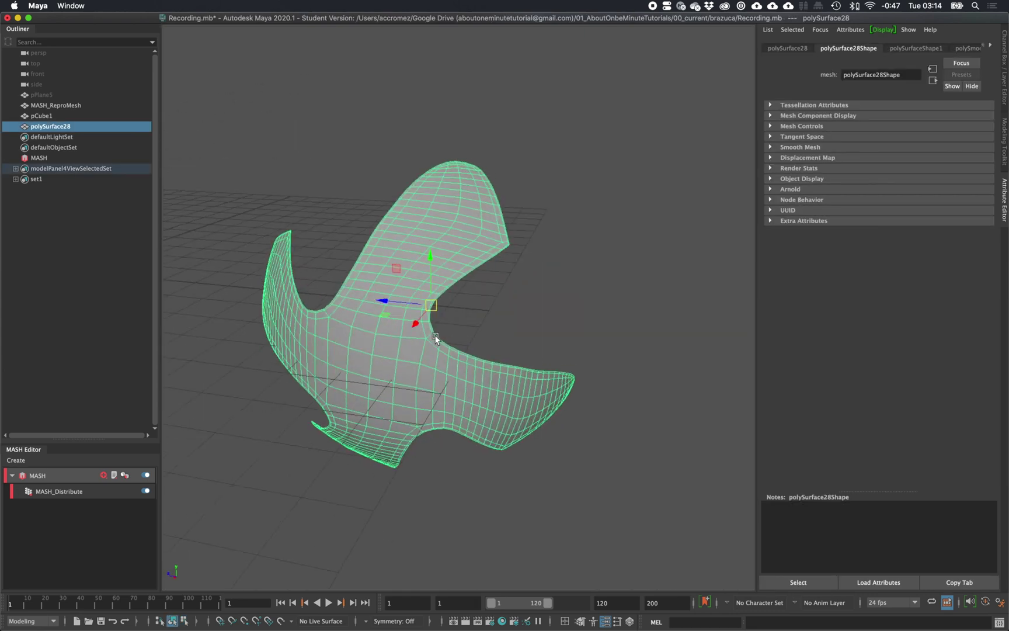
Duplicate the smoothed panel three times and rotate the copies about Y in quarter turns to ring the ball.
key("ctrl+d")
key("e")
left_click_drag(396, 319, 509, 313)
key("ctrl+d")
key("ctrl+d")
left_click_drag(393, 311, 458, 324)
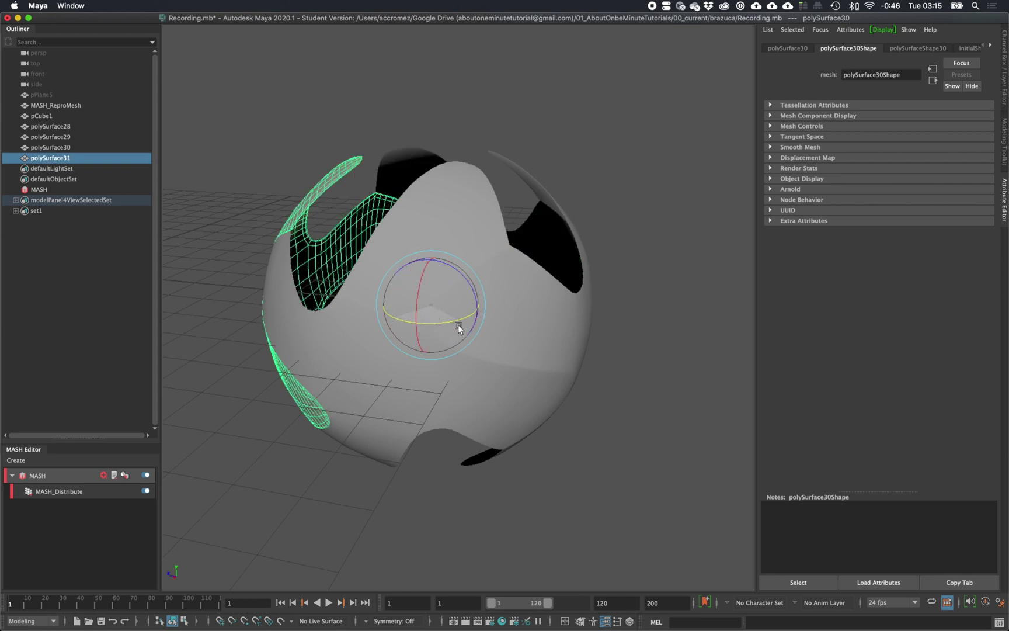
Duplicate the panel twice more and rotate the copies to close the ball's two remaining open sides.
key("ctrl+d")
left_click_drag(433, 270, 534, 307)
key("ctrl+d")
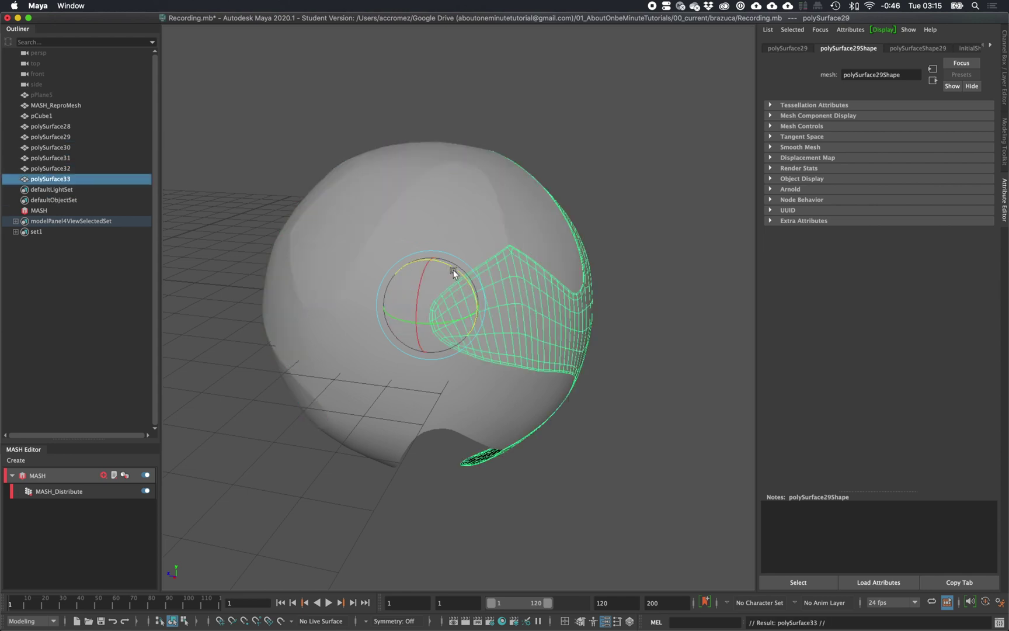
left_click_drag(454, 274, 432, 322)
Apply a Sculpt deformer to all six panels.
scroll(433, 322, "down", 3)
left_click_drag(661, 137, 263, 467)
key("space")
left_click(547, 271)
left_click(509, 326)
key("space")
left_click(547, 283)
left_click(551, 294)
Scale up the sculptor to round the panels into a ball, and delete the history of all panels.
key("r")
mouse_move(431, 309)
left_mouse_down()
mouse_move(798, 401)
mouse_move(497, 330)
left_mouse_up()
mouse_move(496, 330)
left_mouse_down("alt")
mouse_move(383, 339)
mouse_move(463, 338)
left_mouse_up("alt")
left_click_drag(292, 135, 613, 463)
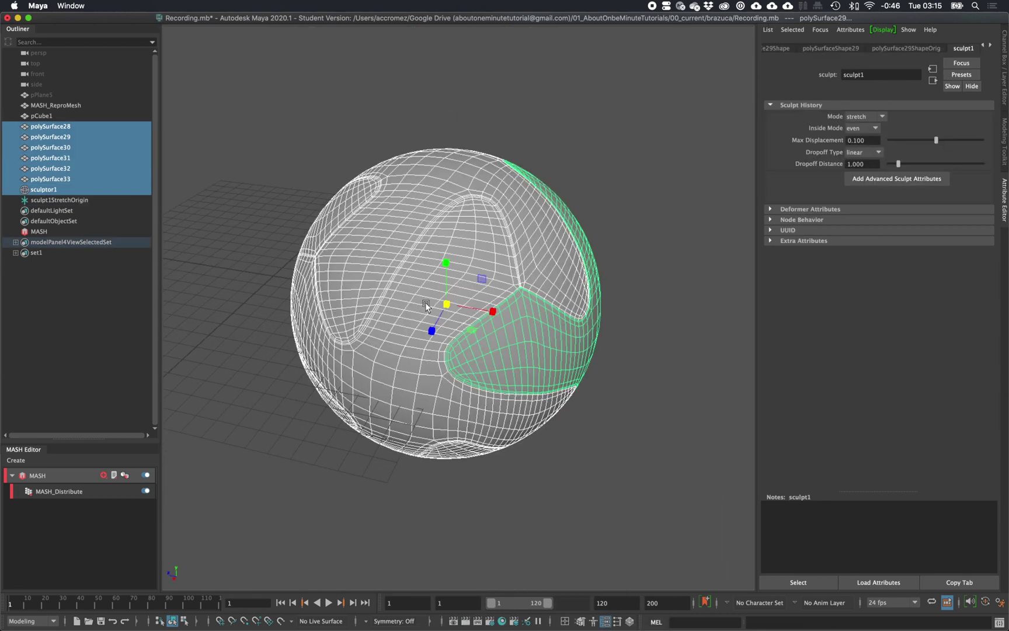
key("alt+shift+d")
Create a Cluster deformer from the panel border edges stored in set1.
right_click(45, 233)
left_click(73, 239)
key("space")
left_click(536, 267)
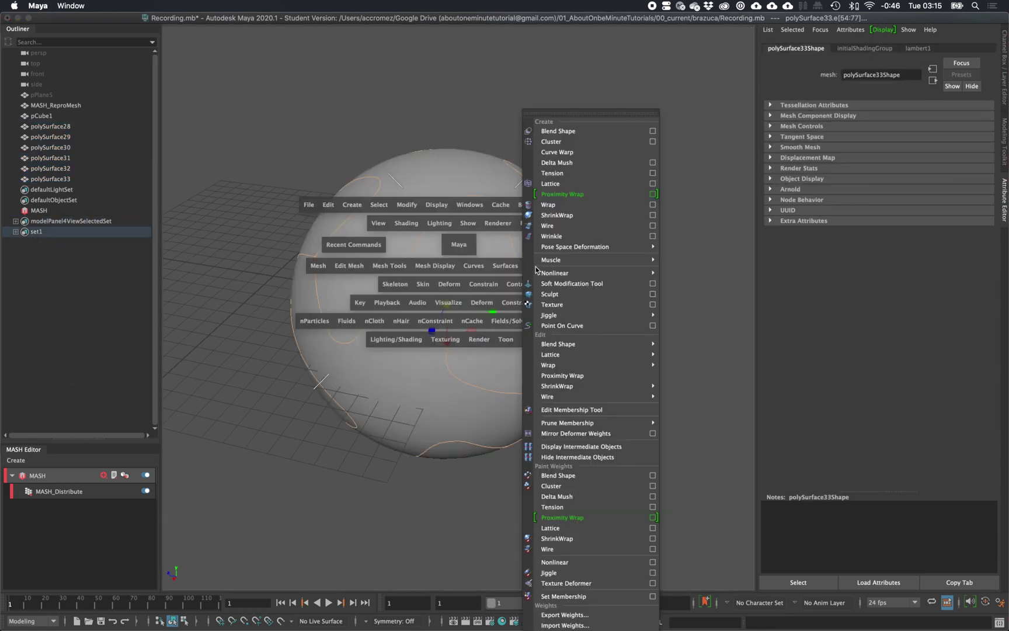
left_click(551, 141)
key("ctrl+a")
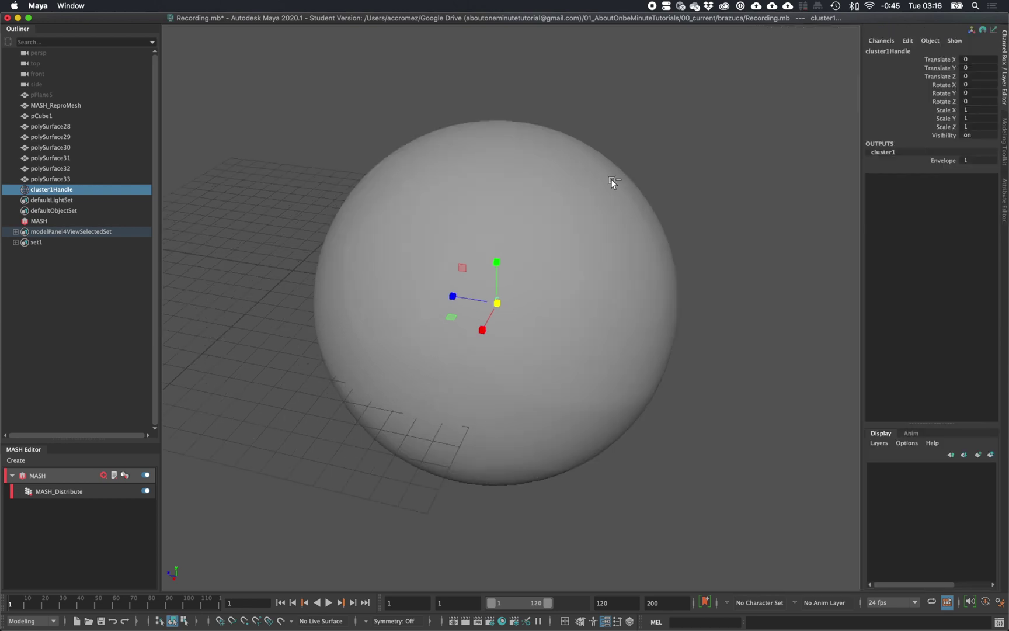
Set the cluster's Scale X, Y and Z to 0.99 and bake the indented seams by deleting the panels' history.
left_click_drag(964, 127, 971, 111)
type("0.99")
key("Return")
right_click_drag(498, 246, 519, 230)
key("Delete")
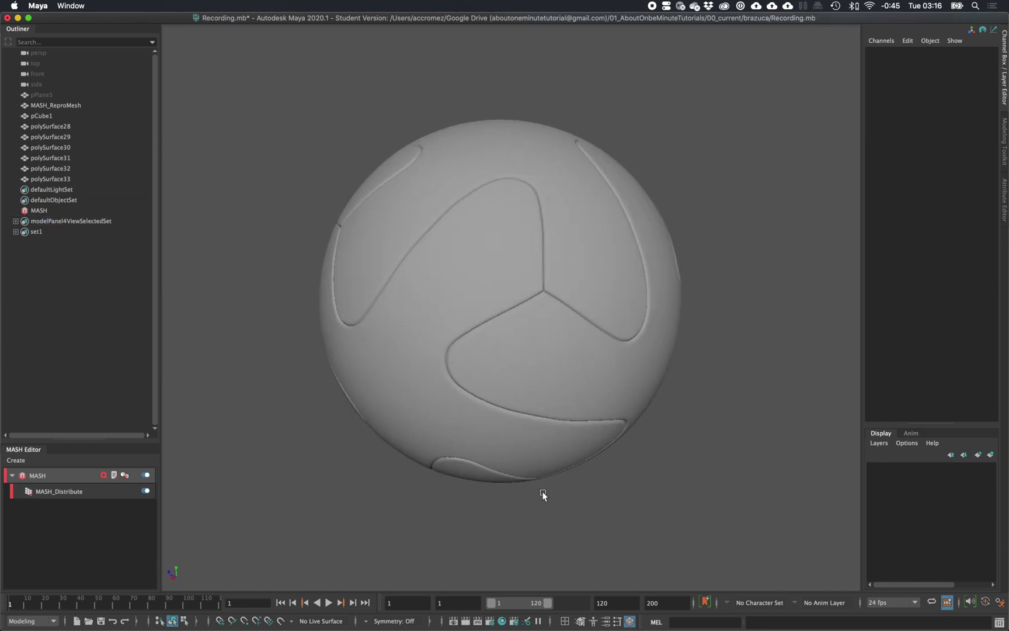